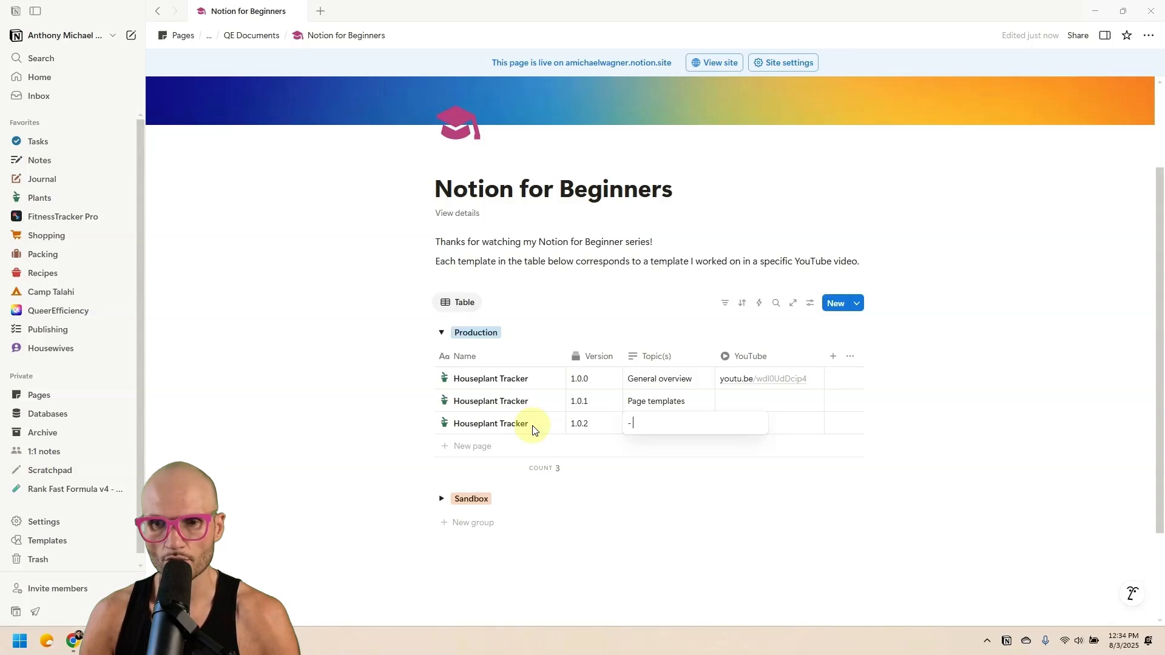
# - Enter "- Grouping" and "- Conditional formatting" as the version 1.0.2 Houseplant Tracker's topics and widen the Topic(s) column so each fits one line
pyautogui.write('ng')
pyautogui.hotkey('shift', 'Return')
pyautogui.write('- Conditional formatting')
pyautogui.press('Escape')
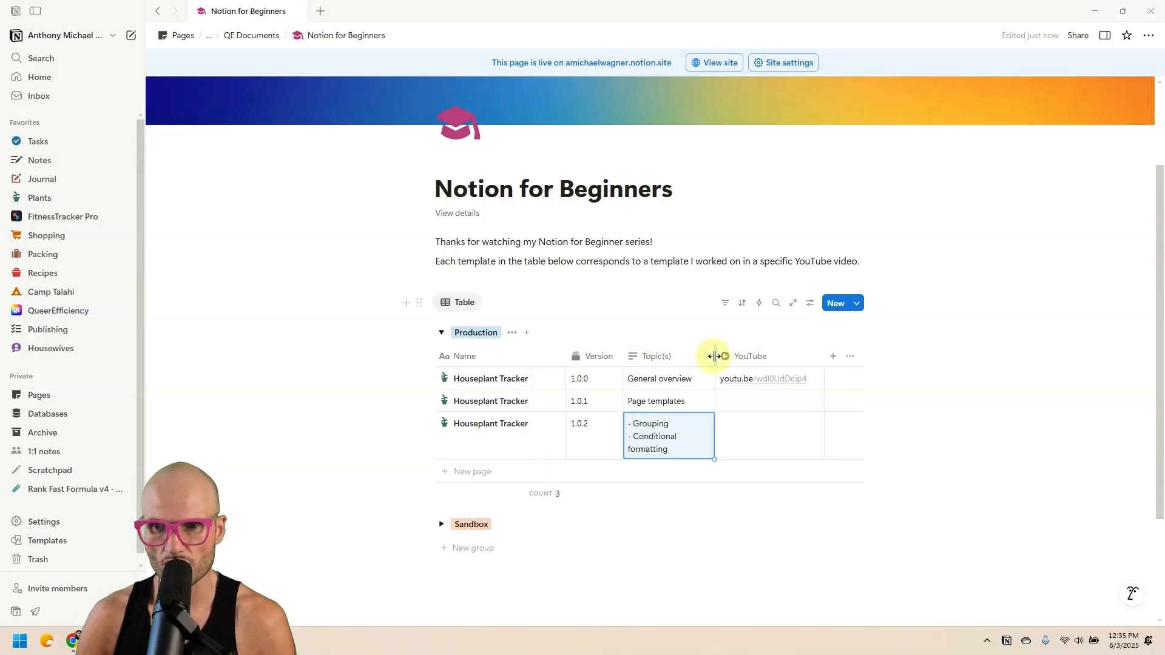
pyautogui.moveTo(715, 360); pyautogui.dragTo(726, 358)
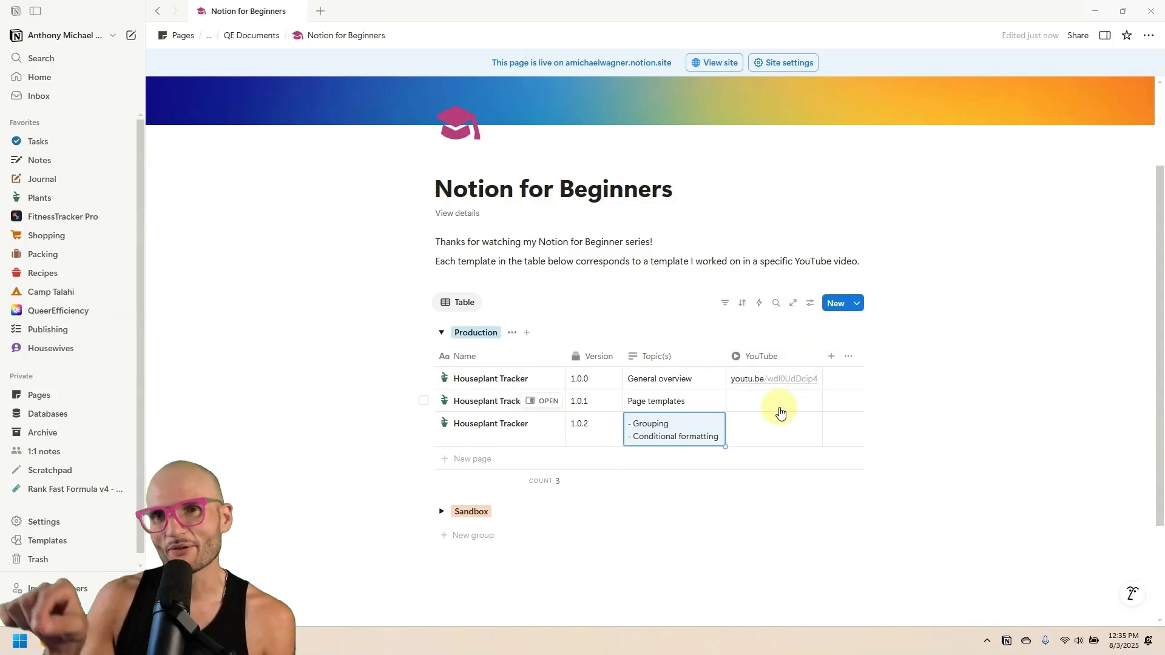
# - Open the version 1.0.2 Houseplant Tracker as a full page and open the Status property of its Tracker table for editing
pyautogui.click(543, 423)
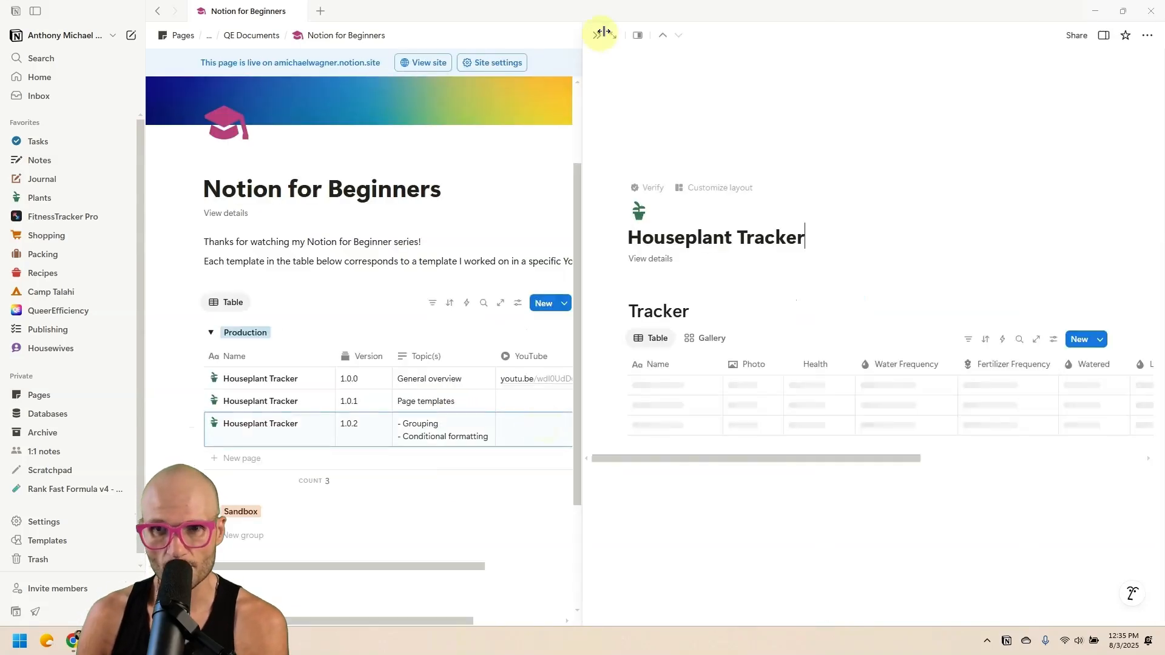
pyautogui.click(611, 37)
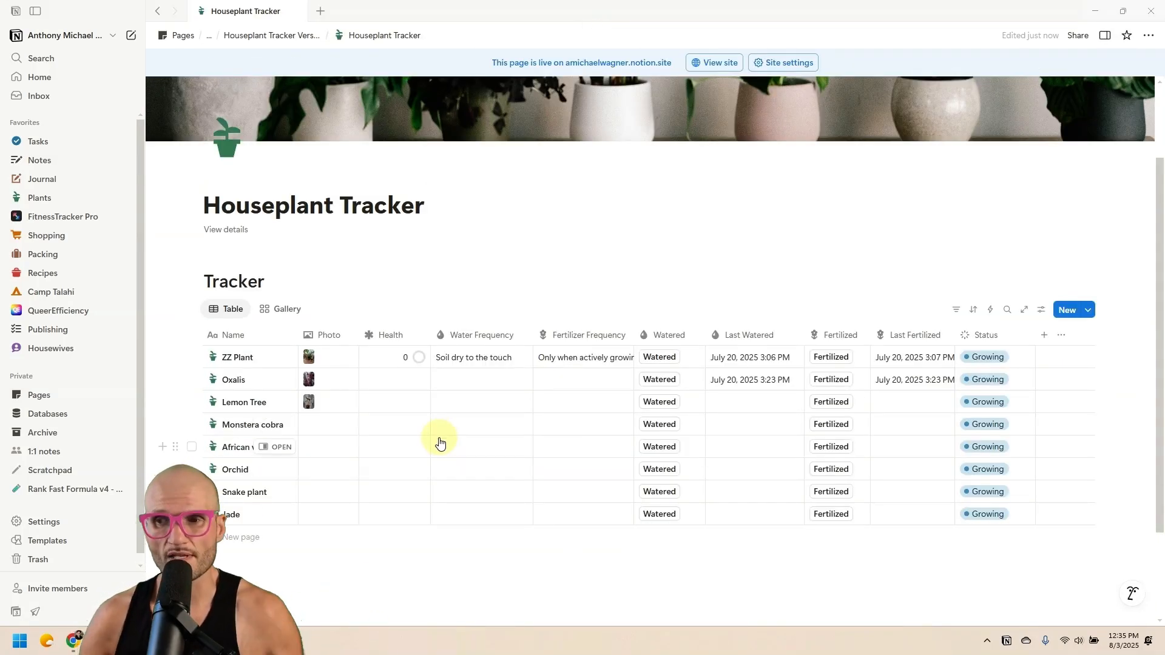
pyautogui.click(989, 335)
pyautogui.click(1002, 369)
pyautogui.click(1002, 369)
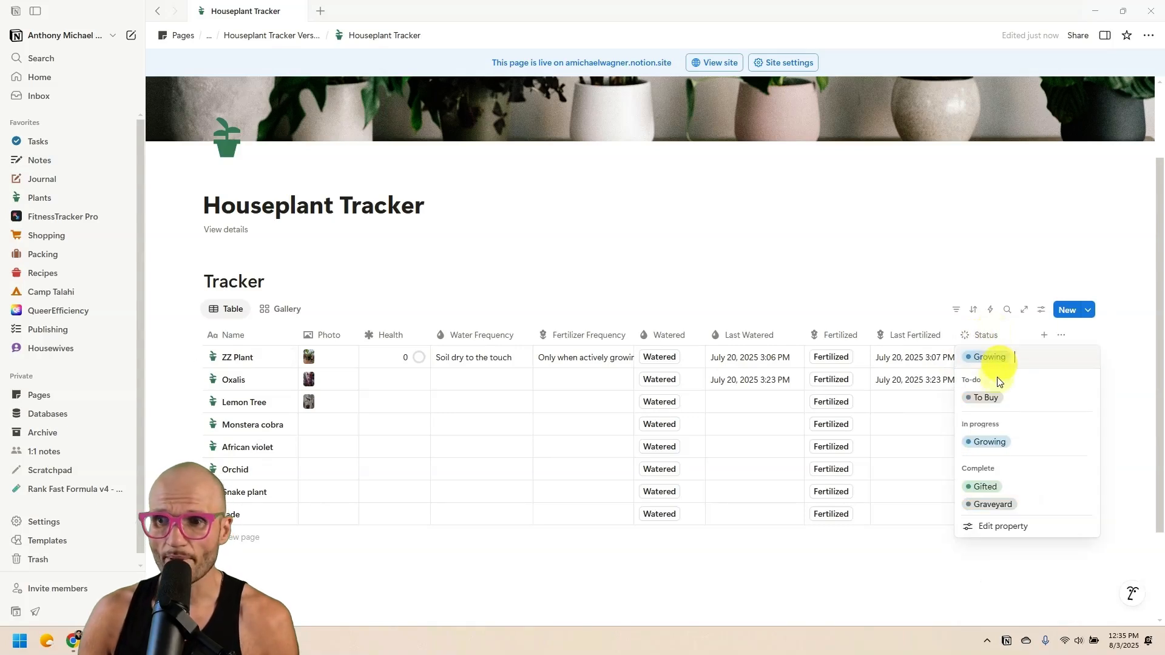
pyautogui.click(1007, 533)
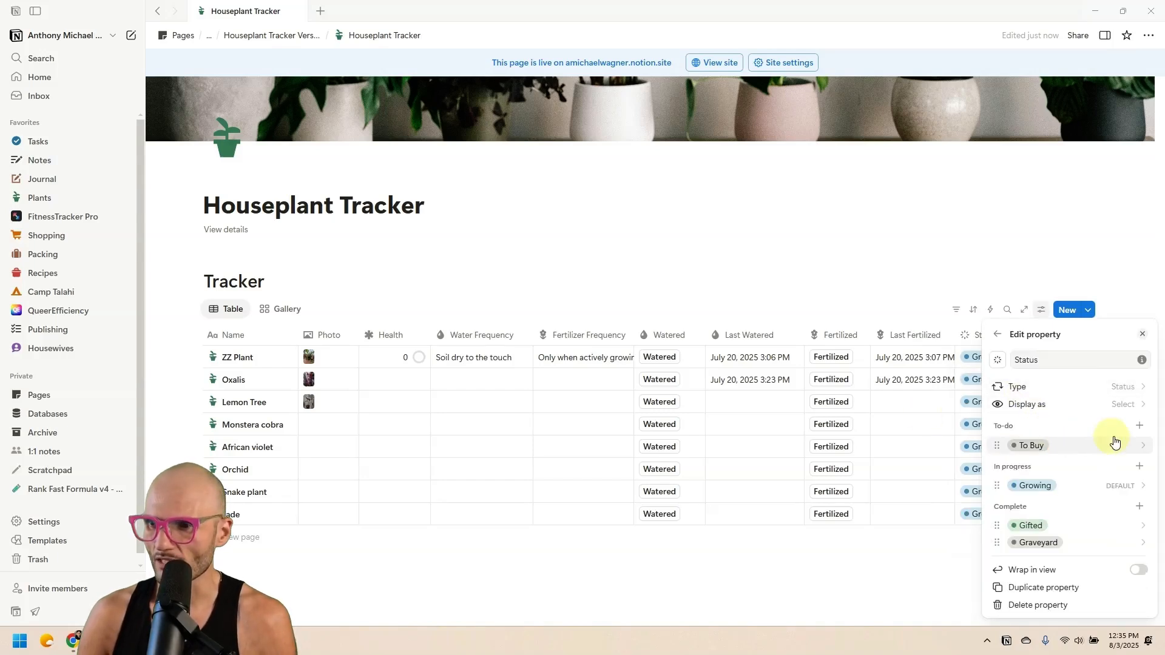
# - Add a "Wish list" option to the To-do group of the Status property and color it yellow
pyautogui.click(1138, 427)
pyautogui.write('W')
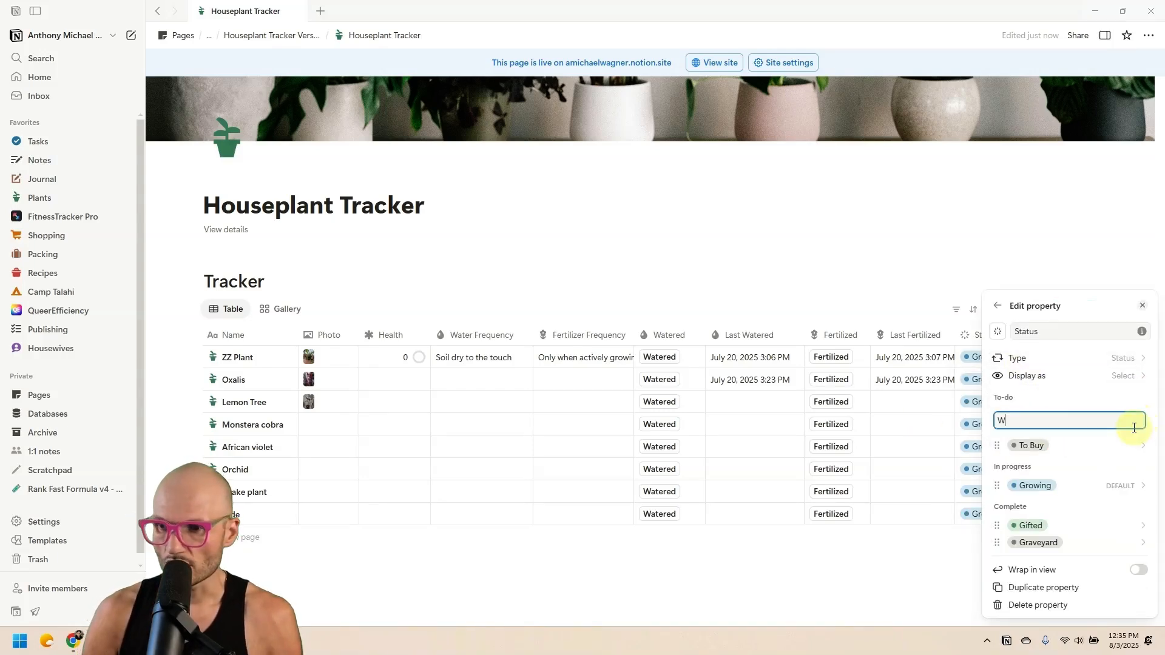
pyautogui.write('ish list')
pyautogui.press('Return')
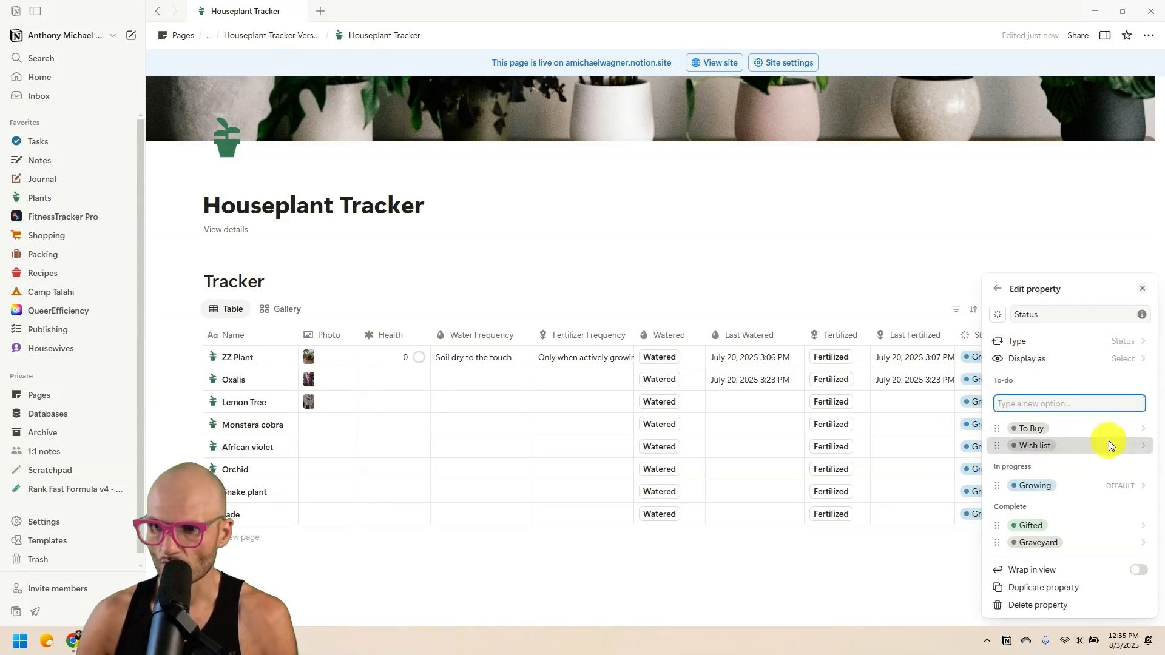
pyautogui.click(1103, 445)
pyautogui.click(1100, 339)
pyautogui.click(1137, 467)
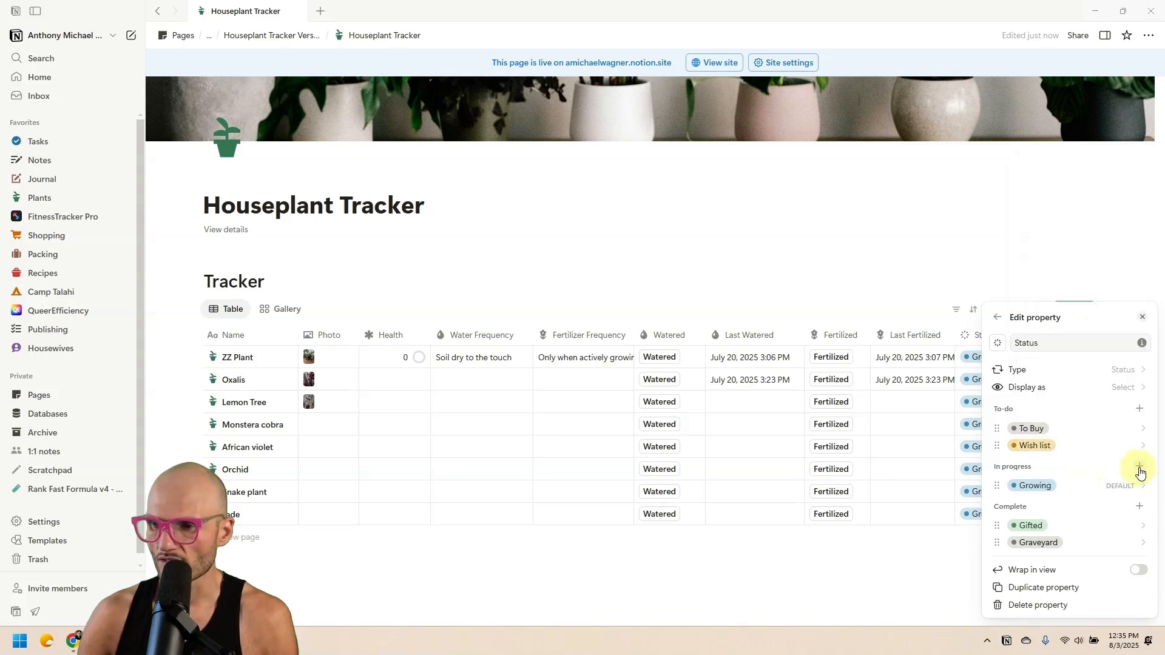
# - Add Propagating, Dormant and Struggling options to the In progress group and order them, in that sequence, after Growing
pyautogui.click(1139, 466)
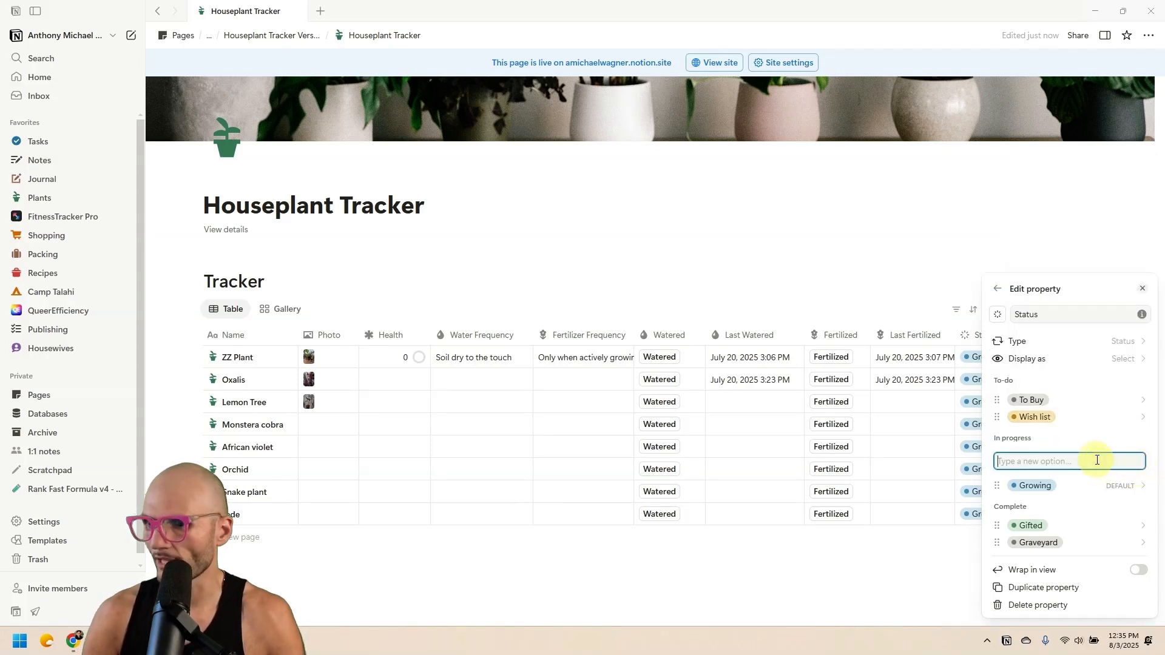
pyautogui.write('Propagating')
pyautogui.press('Return')
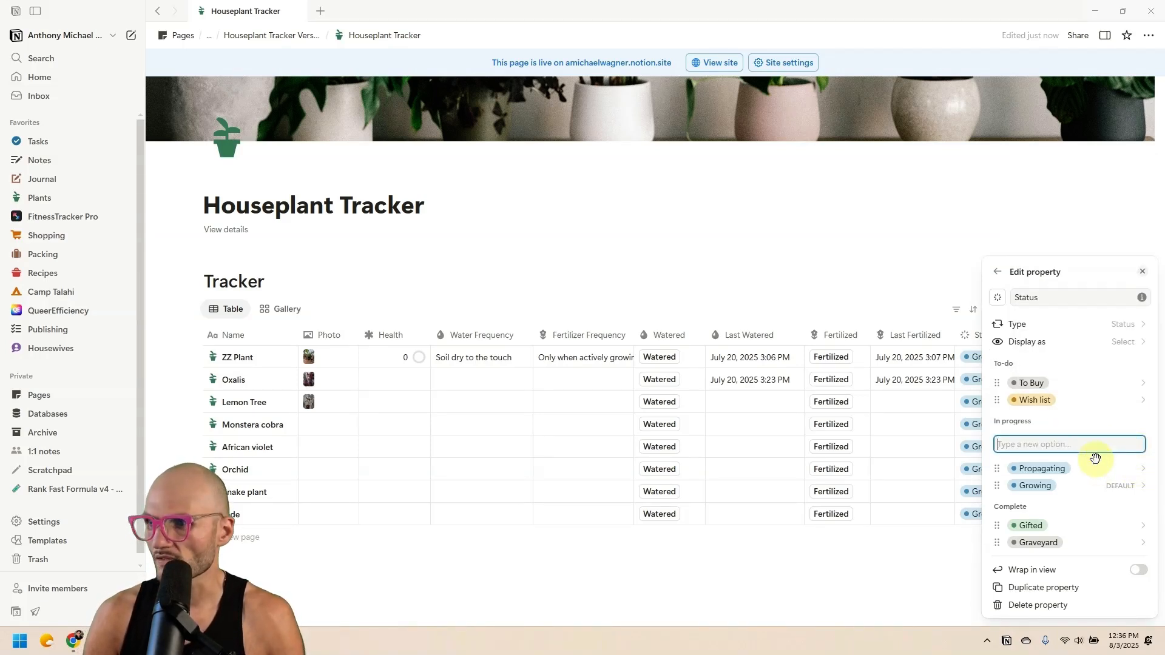
pyautogui.write('Dormant')
pyautogui.press('Return')
pyautogui.write('Str')
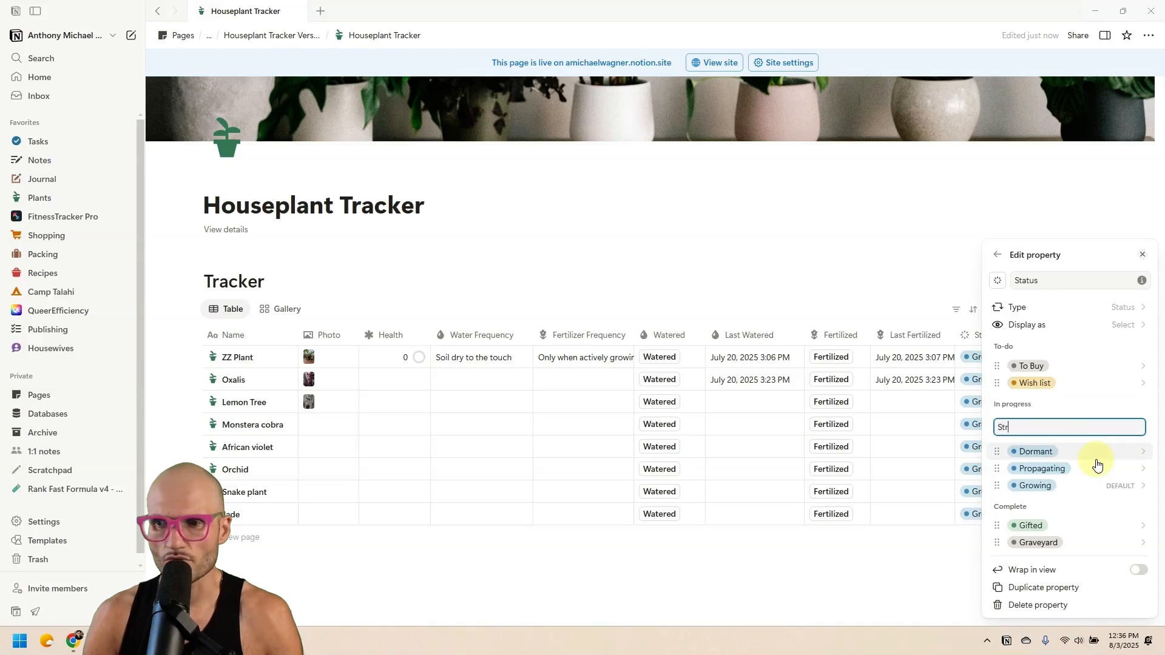
pyautogui.write('uggling')
pyautogui.press('Return')
pyautogui.moveTo(1091, 468); pyautogui.dragTo(1082, 488)
pyautogui.moveTo(1086, 435); pyautogui.dragTo(1088, 487)
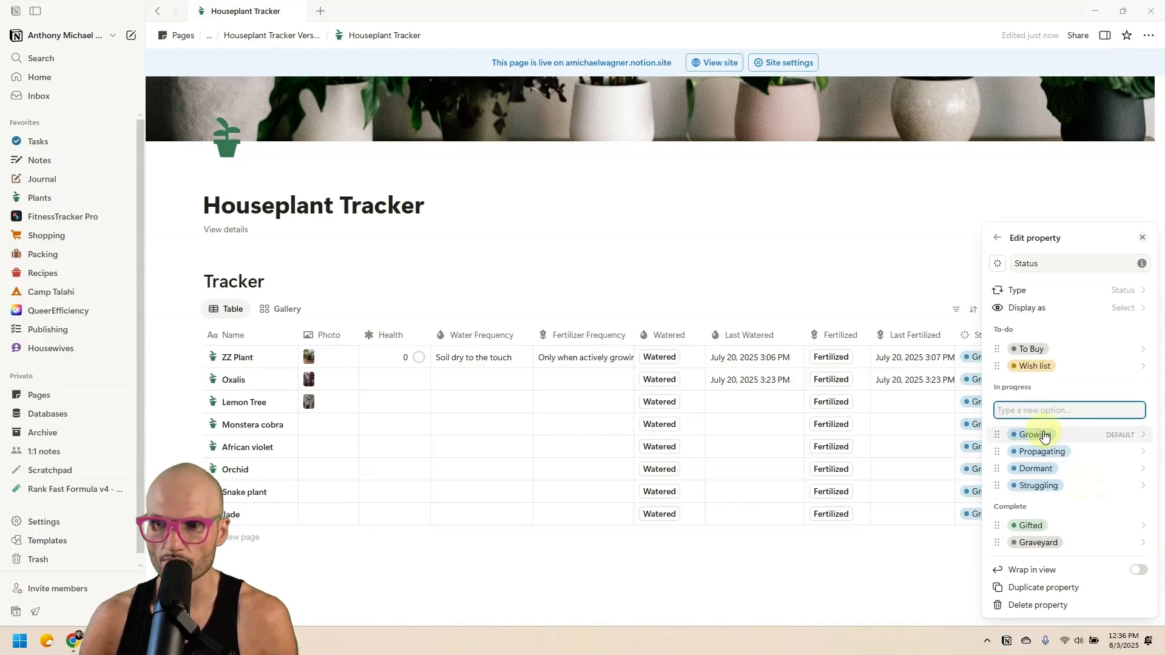
# - Color the Propagating status option purple, Dormant gray and Struggling orange
pyautogui.click(1078, 454)
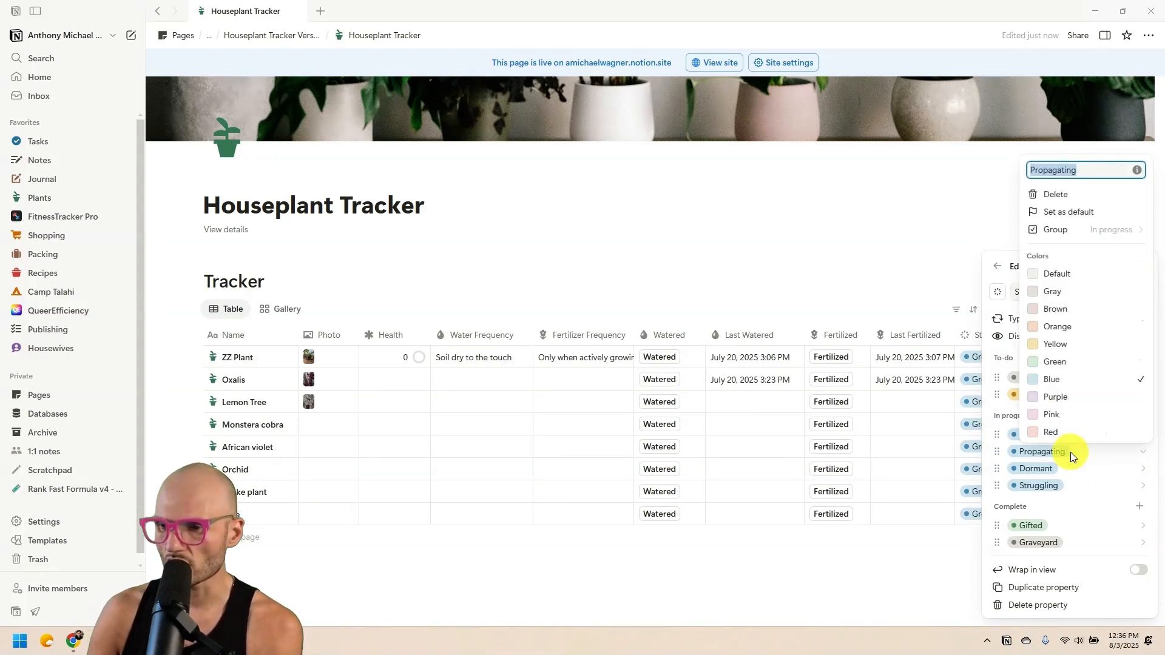
pyautogui.click(1090, 398)
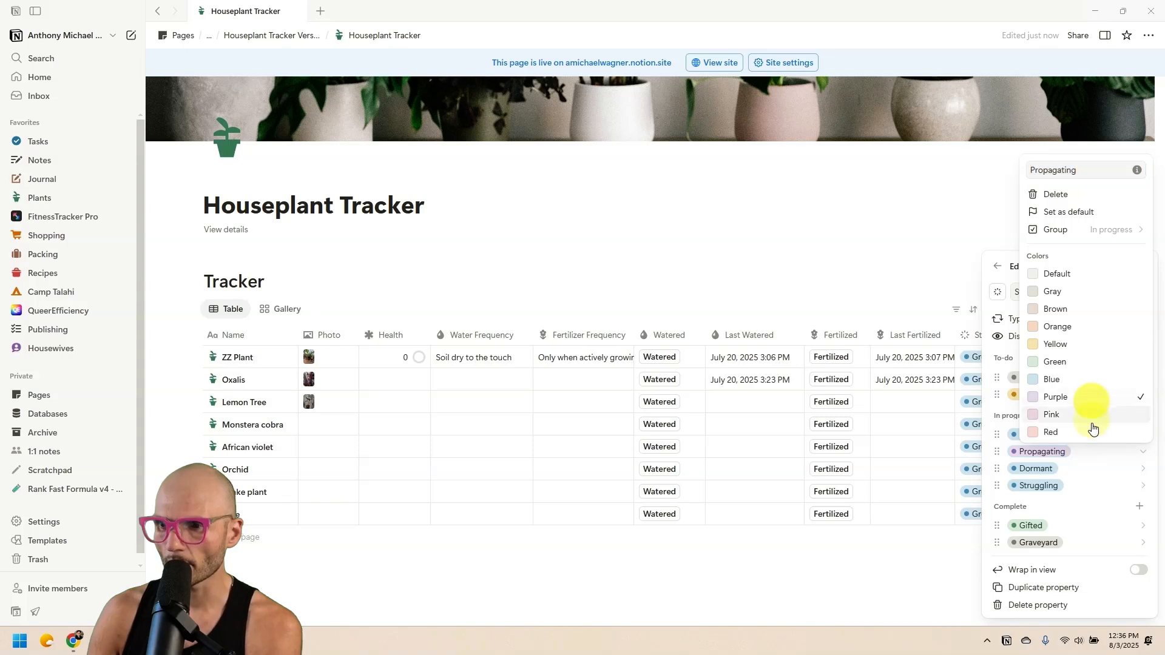
pyautogui.click(1079, 472)
pyautogui.click(1084, 308)
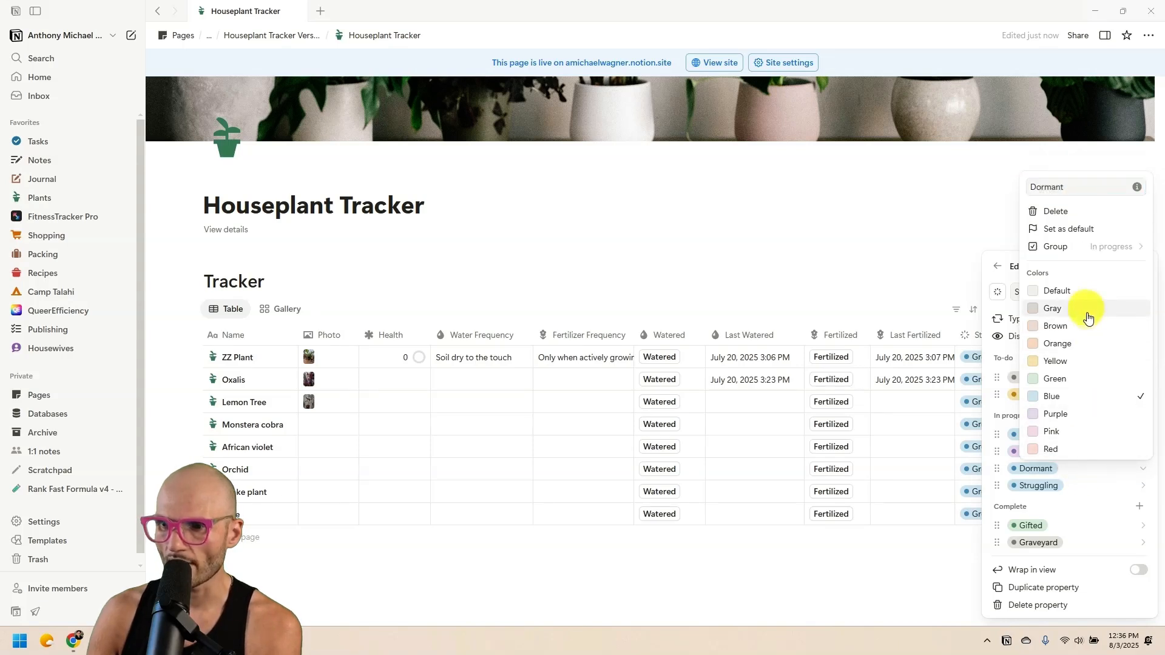
pyautogui.click(1082, 489)
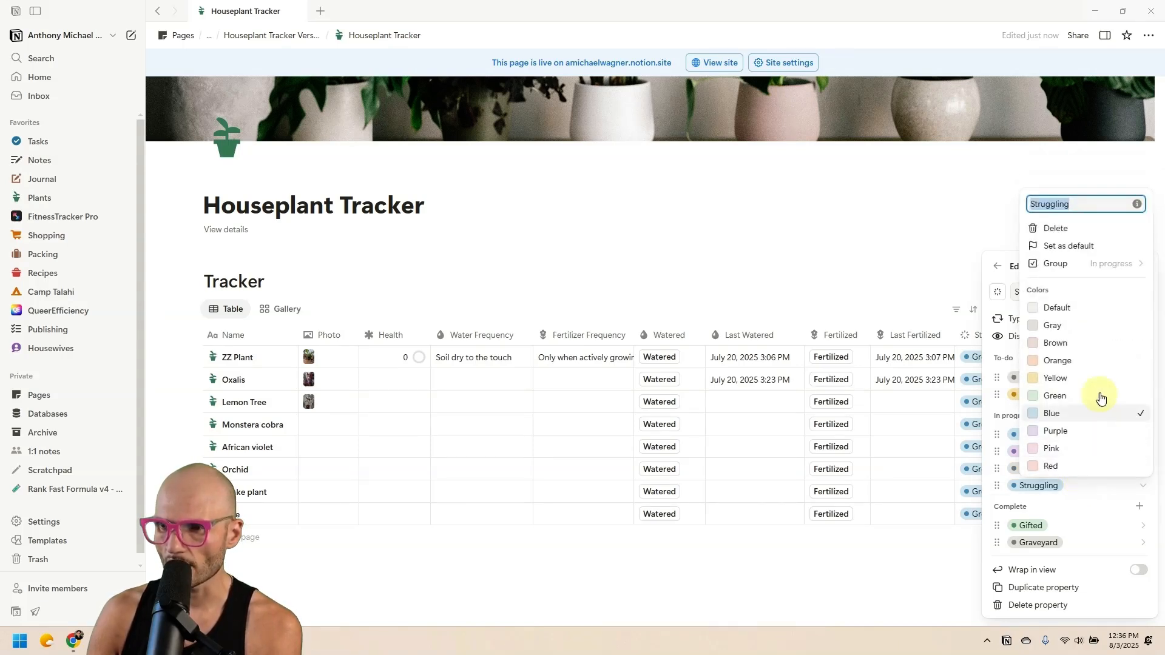
pyautogui.click(1098, 362)
# - Color the Gifted status option pink, Graveyard red and To Buy green, and close the property settings
pyautogui.click(1080, 525)
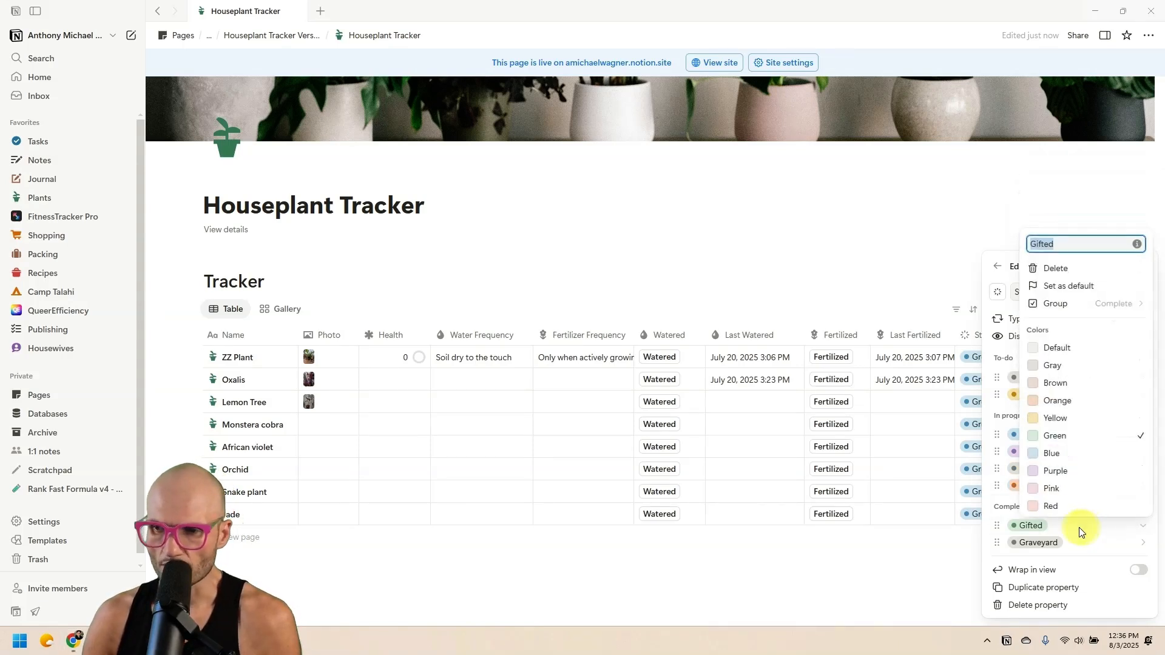
pyautogui.click(1084, 488)
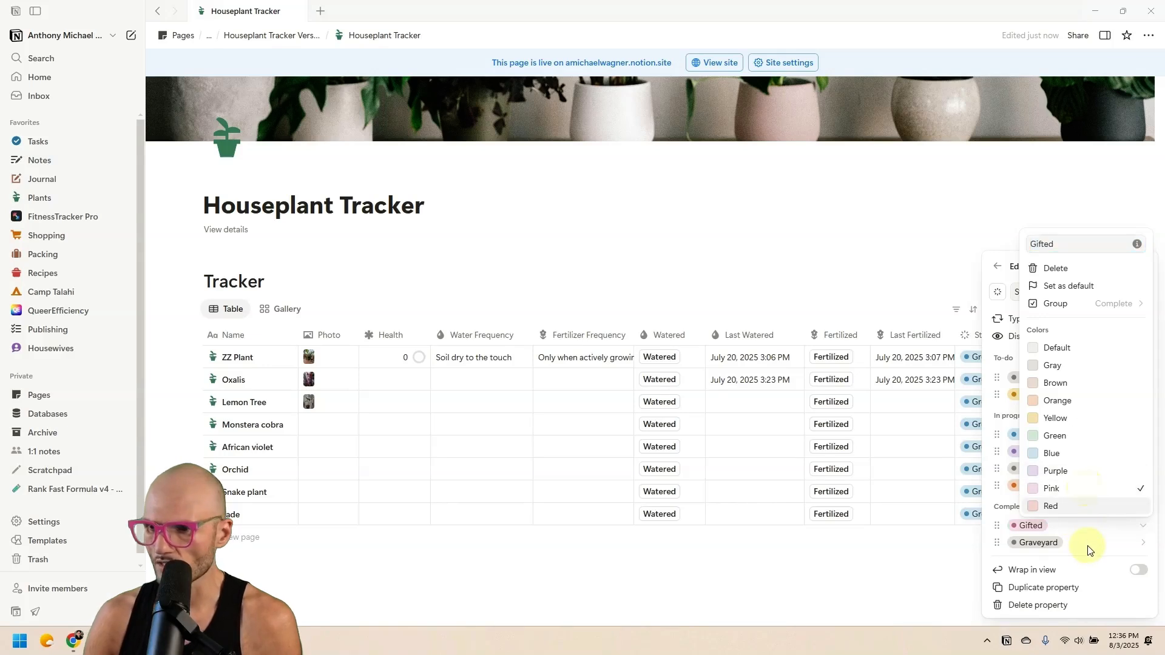
pyautogui.click(1087, 544)
pyautogui.click(1088, 526)
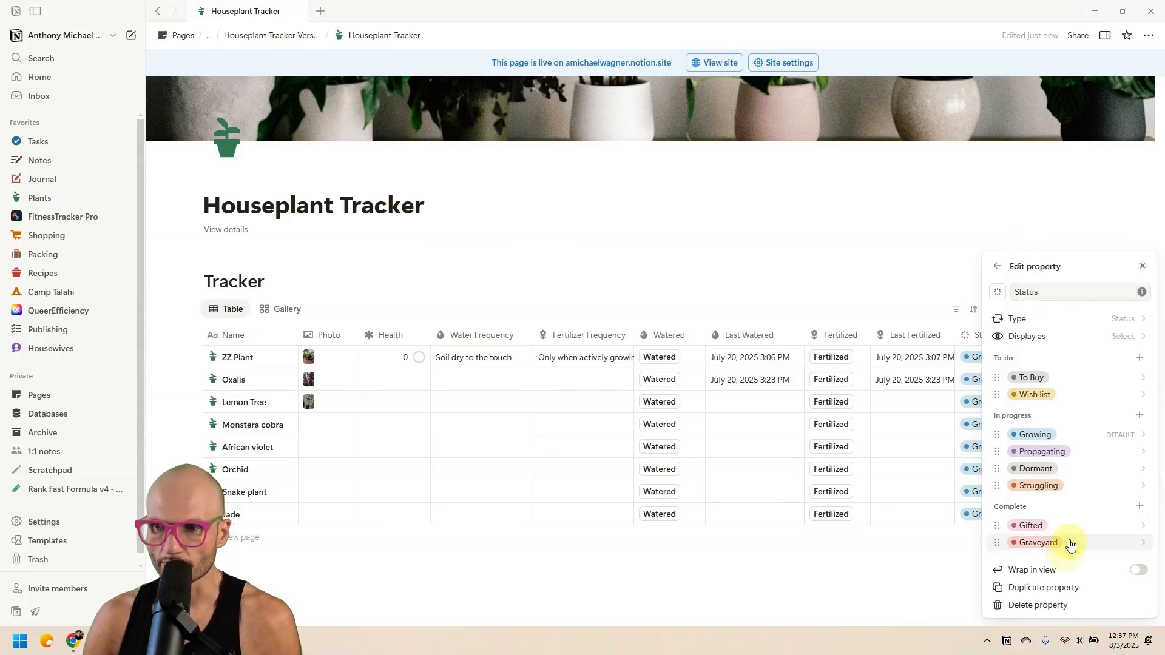
pyautogui.click(1079, 377)
pyautogui.click(1071, 281)
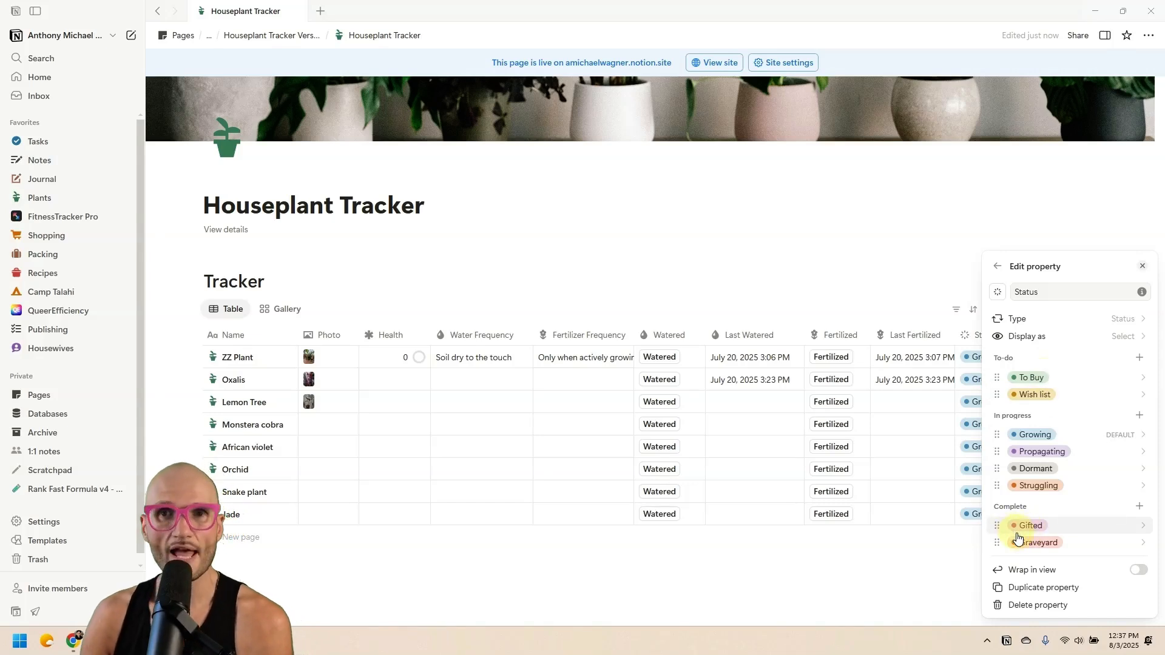
pyautogui.click(829, 264)
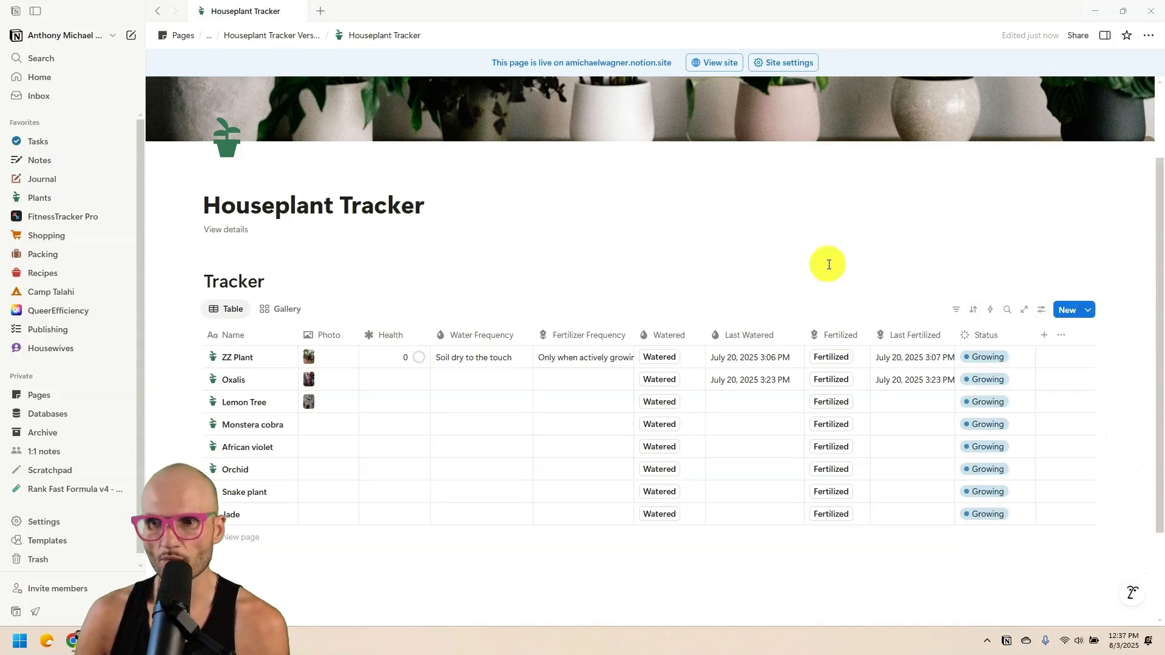
# - Set the ZZ Plant's status to To Buy
pyautogui.click(984, 359)
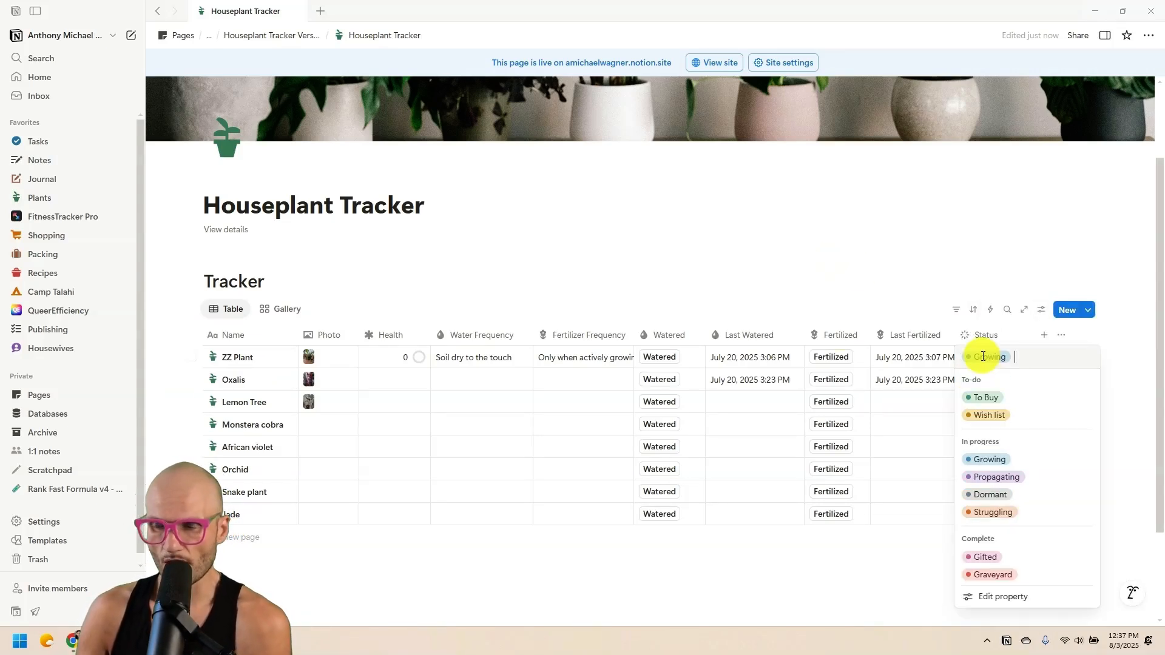
pyautogui.click(988, 398)
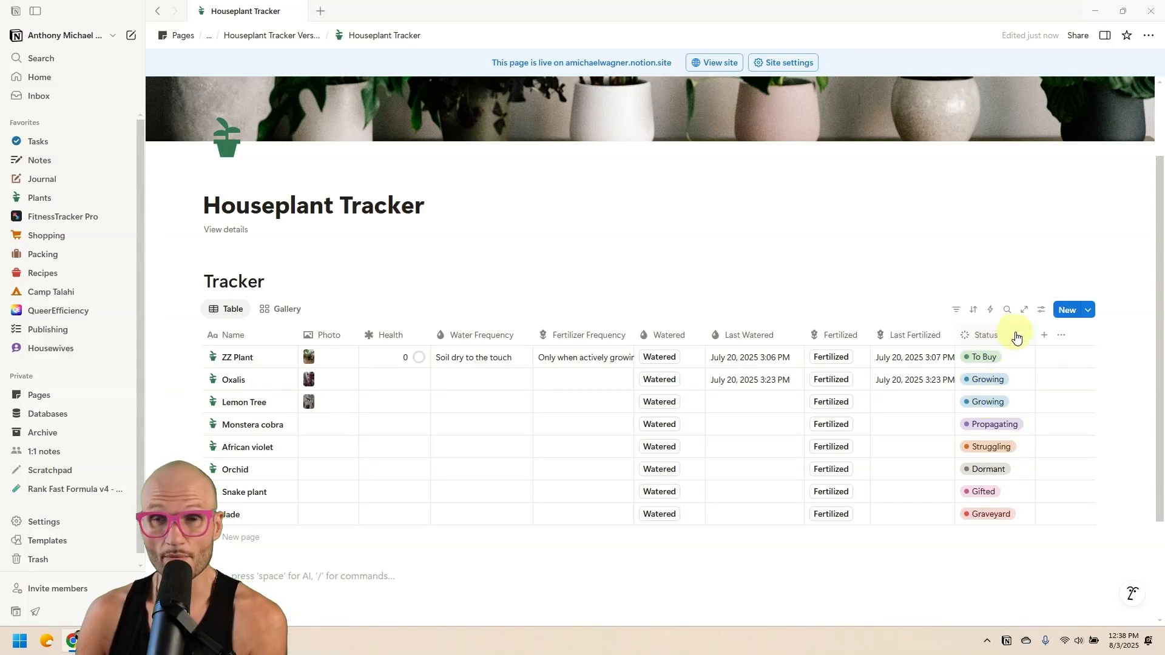
pyautogui.click(1041, 310)
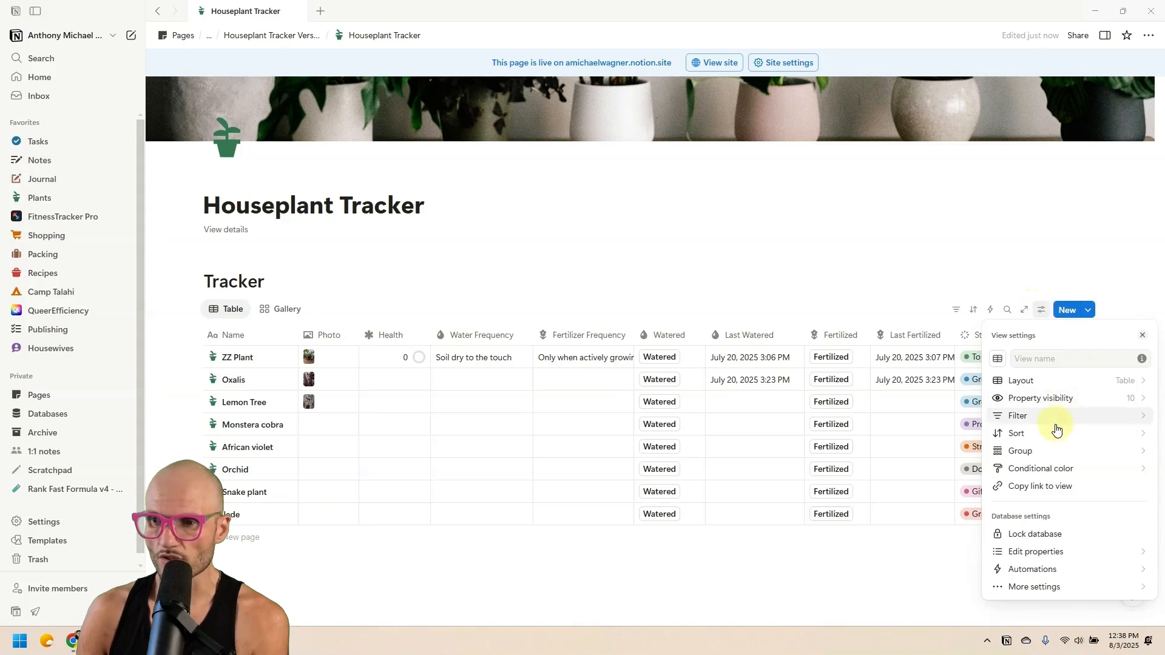
pyautogui.click(1040, 454)
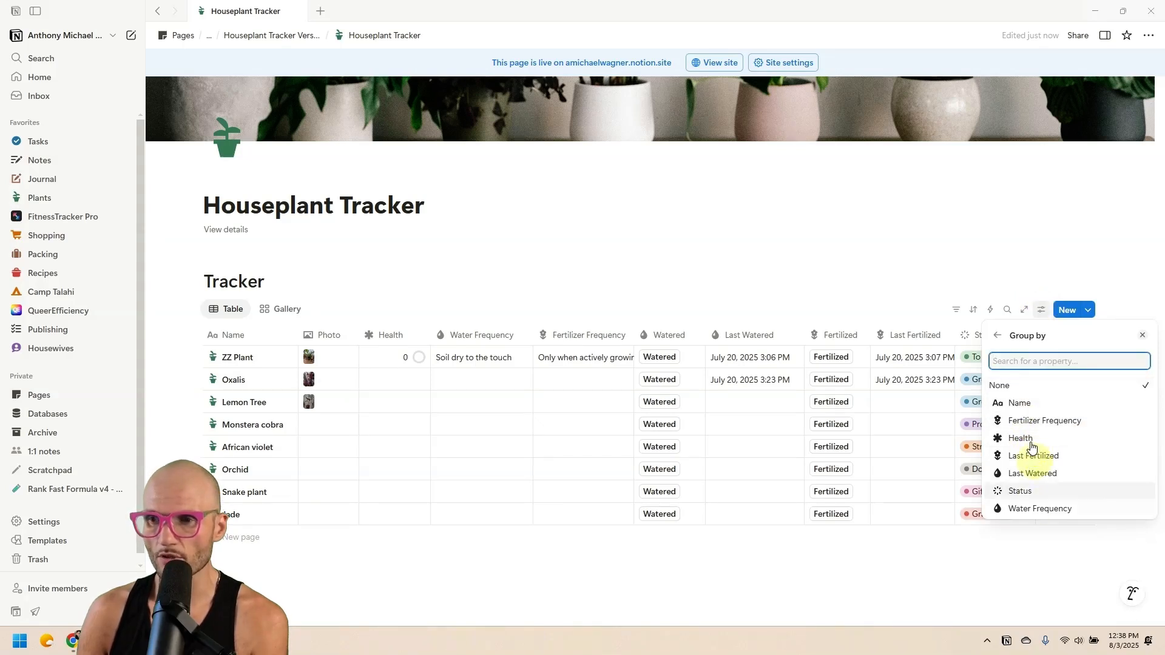
pyautogui.click(887, 272)
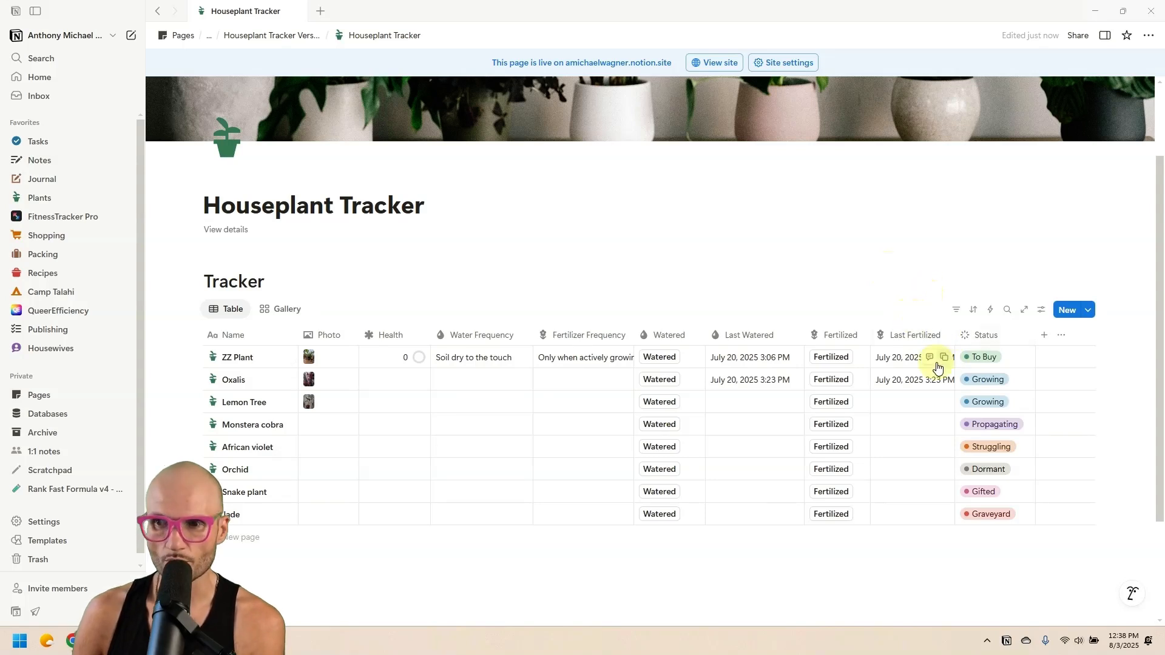
# - Group the Tracker table by the Status property and review the plants in each status group
pyautogui.click(988, 336)
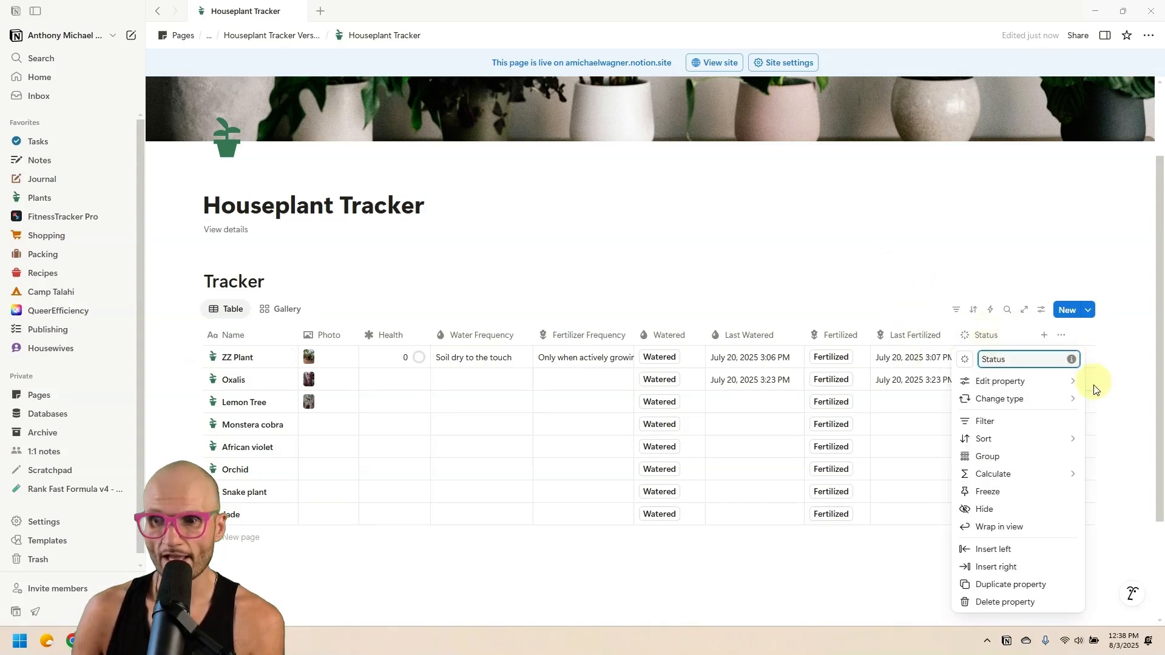
pyautogui.click(1007, 458)
pyautogui.scroll(-2, 707, 291)
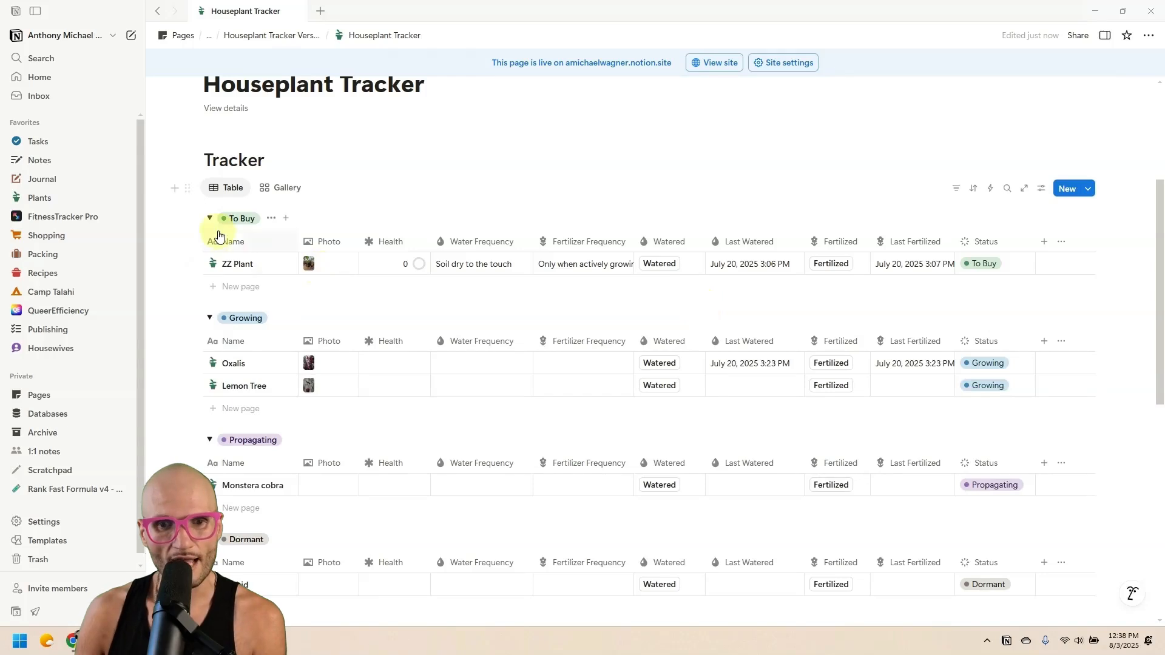
pyautogui.scroll(-5, 268, 382)
pyautogui.scroll(-3, 270, 520)
pyautogui.scroll(7, 267, 522)
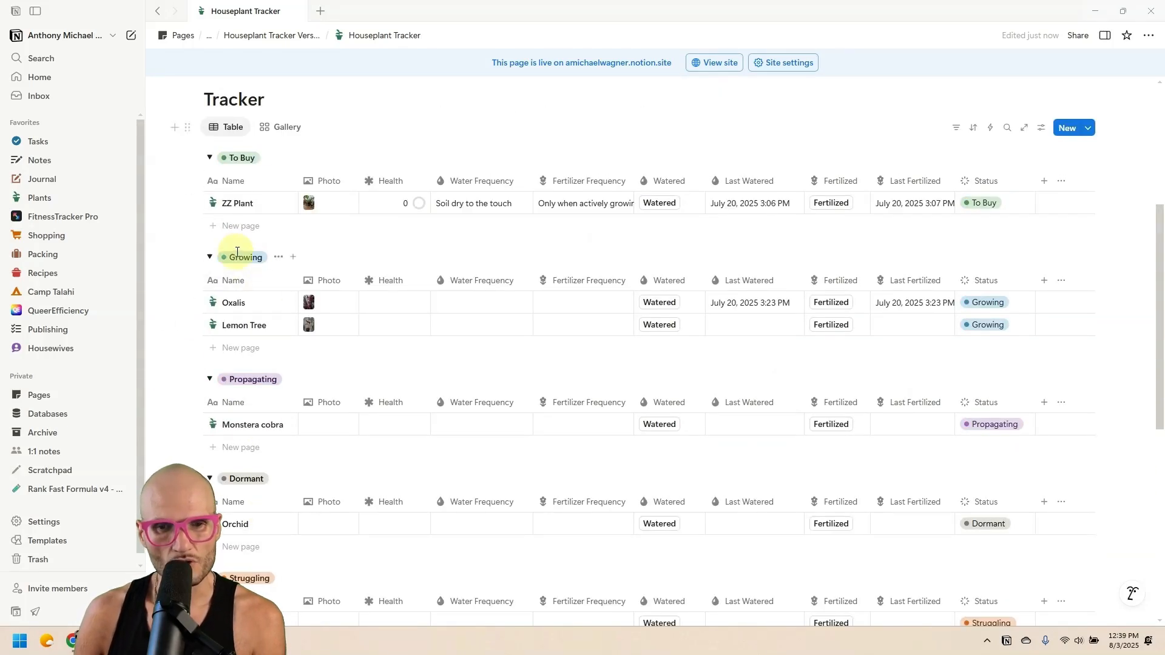
pyautogui.scroll(-2, 246, 304)
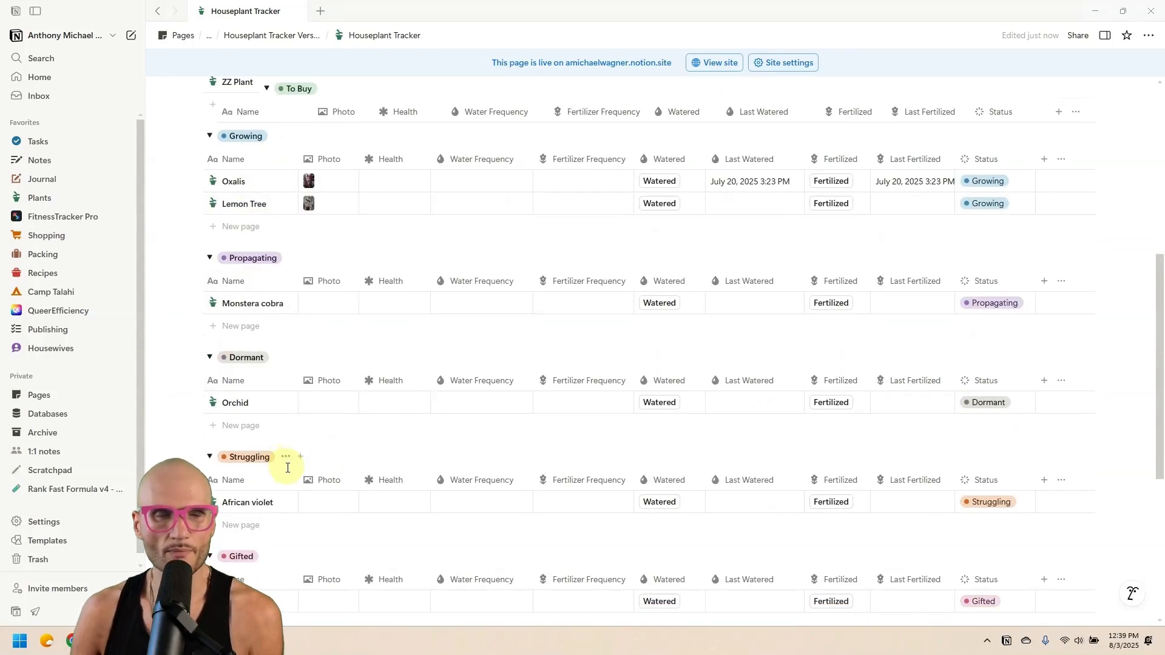
pyautogui.scroll(4, 292, 471)
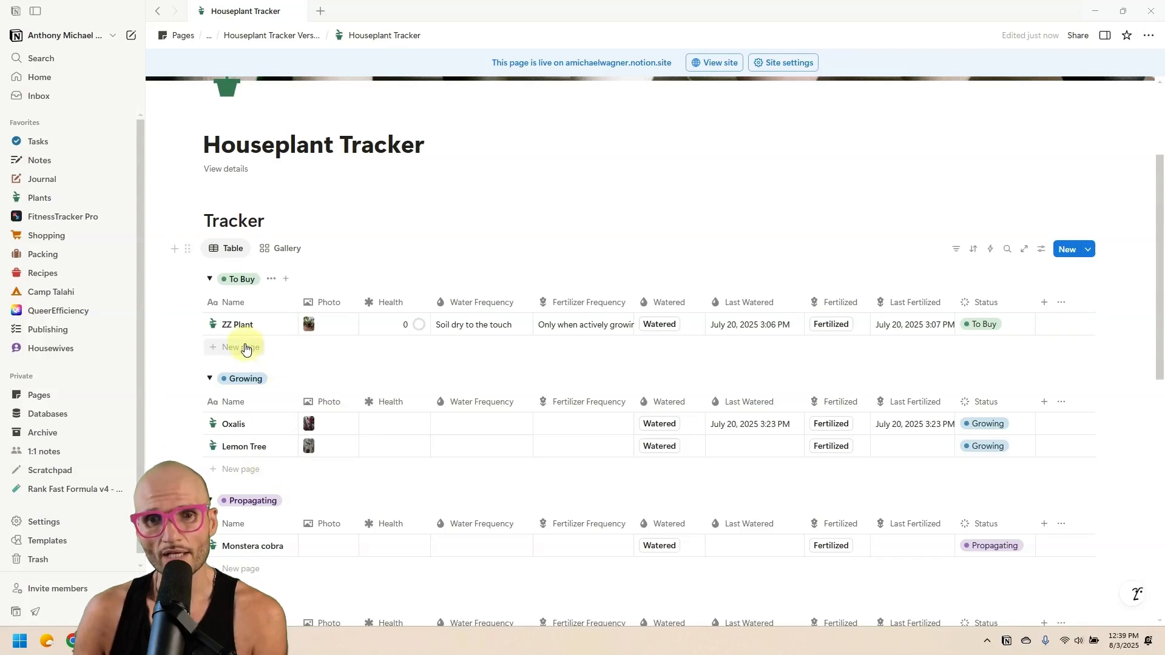
# - Add a new page named "Goldfish plant" to the Propagating group
pyautogui.scroll(-1, 249, 459)
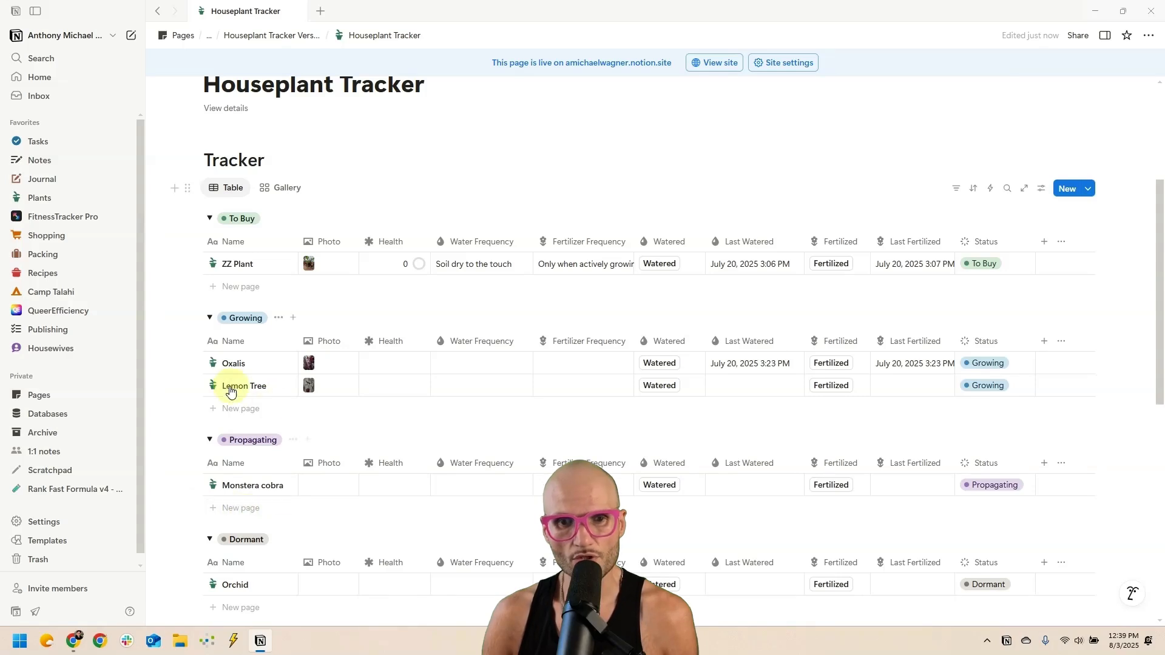
pyautogui.click(227, 510)
pyautogui.write('Goldfish plant')
pyautogui.press('Return')
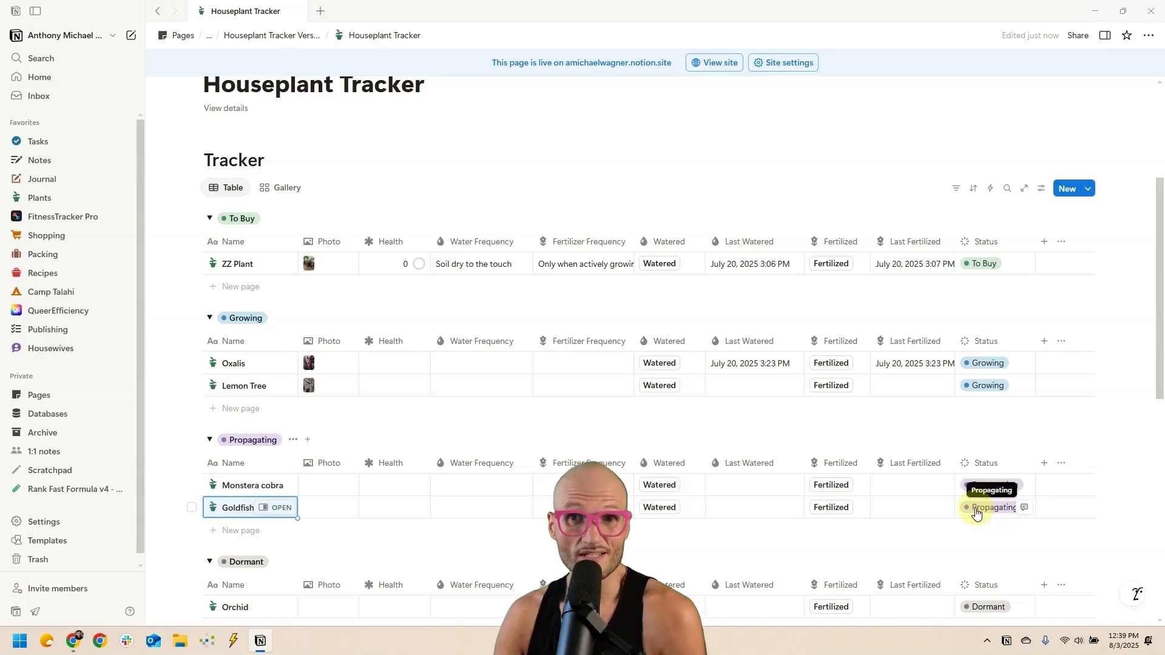
pyautogui.click(793, 149)
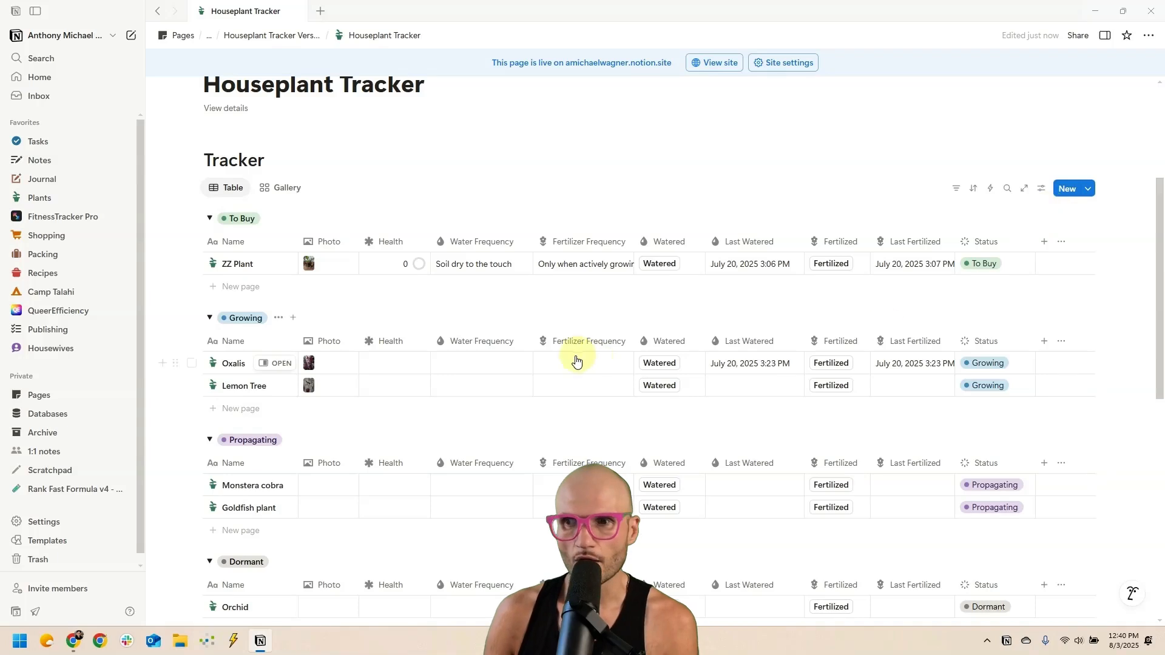
# - Reorder the table's status groups manually by moving Dormant above Growing, directly after To Buy
pyautogui.click(1044, 194)
pyautogui.click(1080, 330)
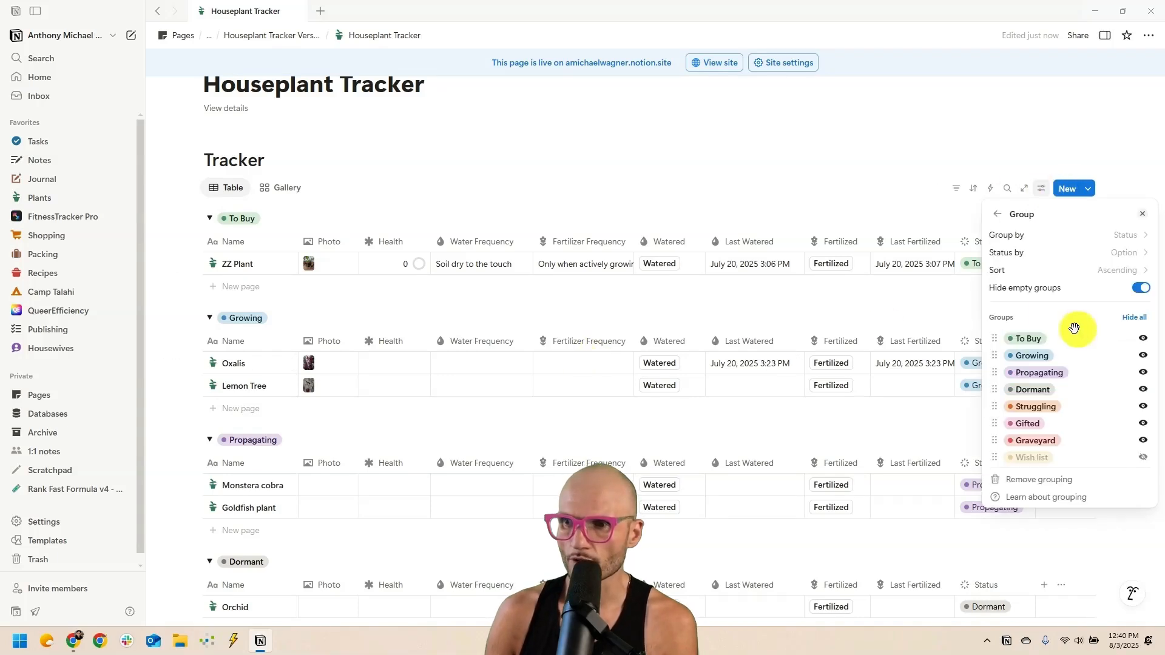
pyautogui.click(1027, 267)
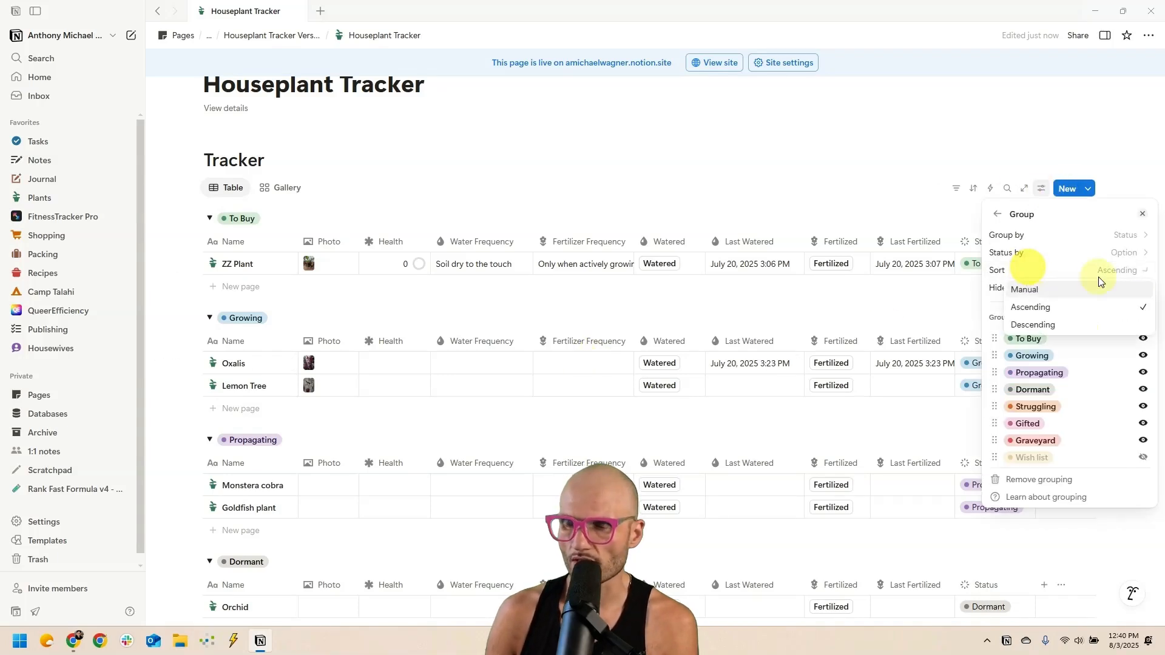
pyautogui.click(1053, 308)
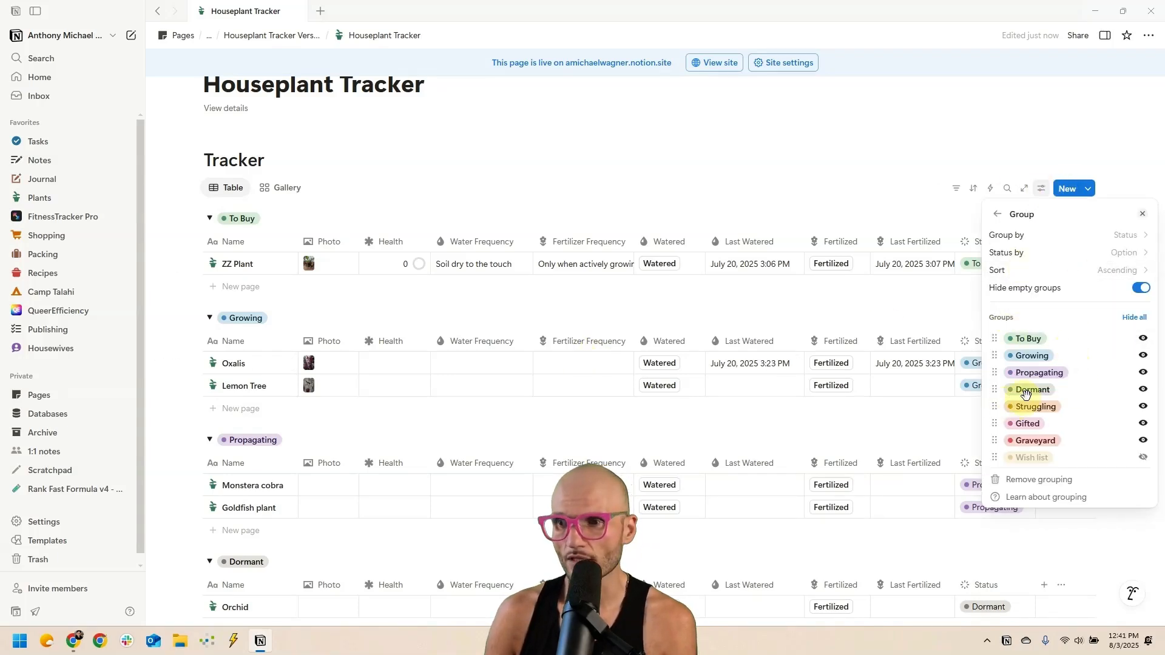
pyautogui.moveTo(993, 391); pyautogui.dragTo(998, 352)
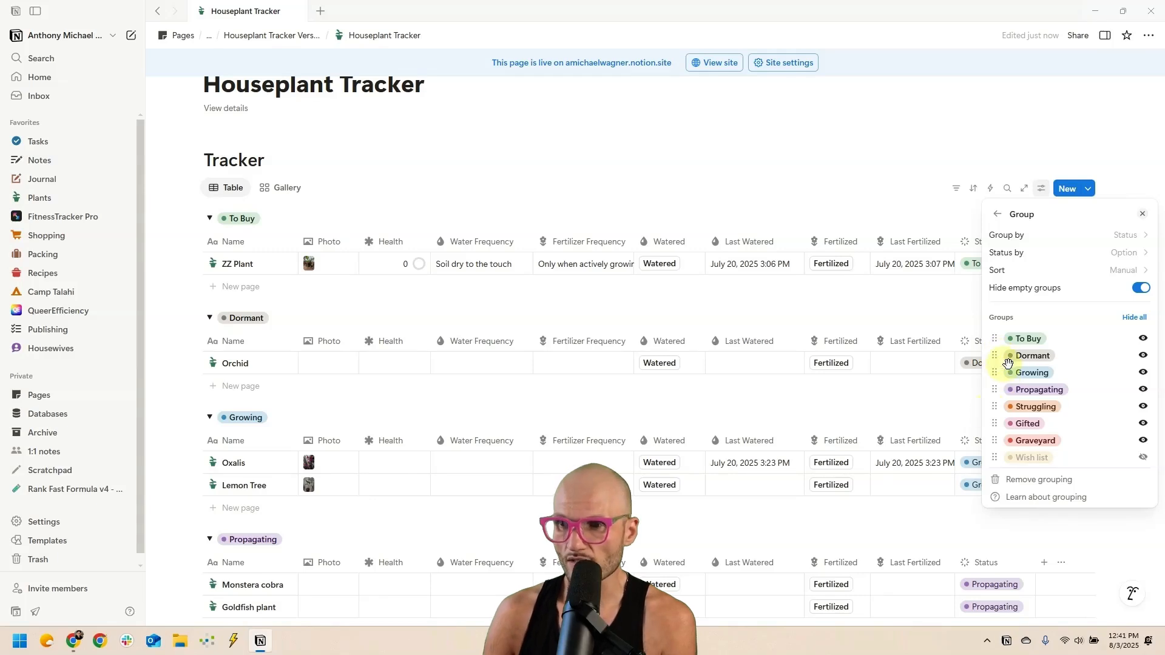
# - Set the status groups' sort order back to Ascending and close the grouping settings
pyautogui.click(1114, 270)
pyautogui.click(1080, 306)
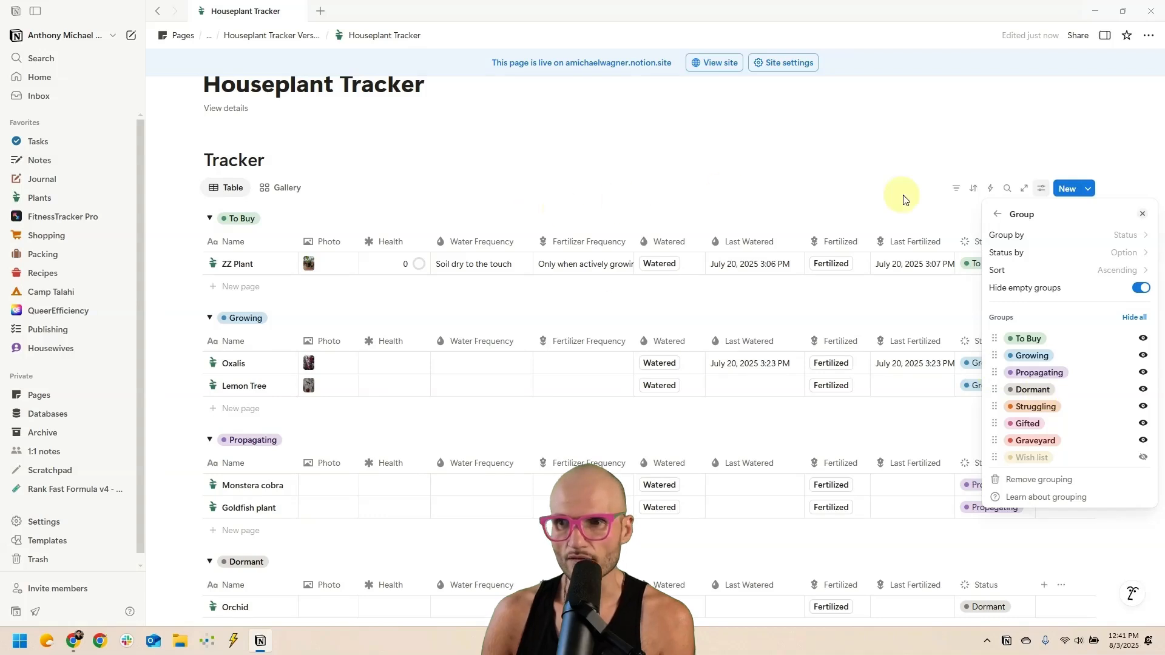
pyautogui.click(940, 209)
# - Check the order of the options in the Status property's settings and close them
pyautogui.click(984, 241)
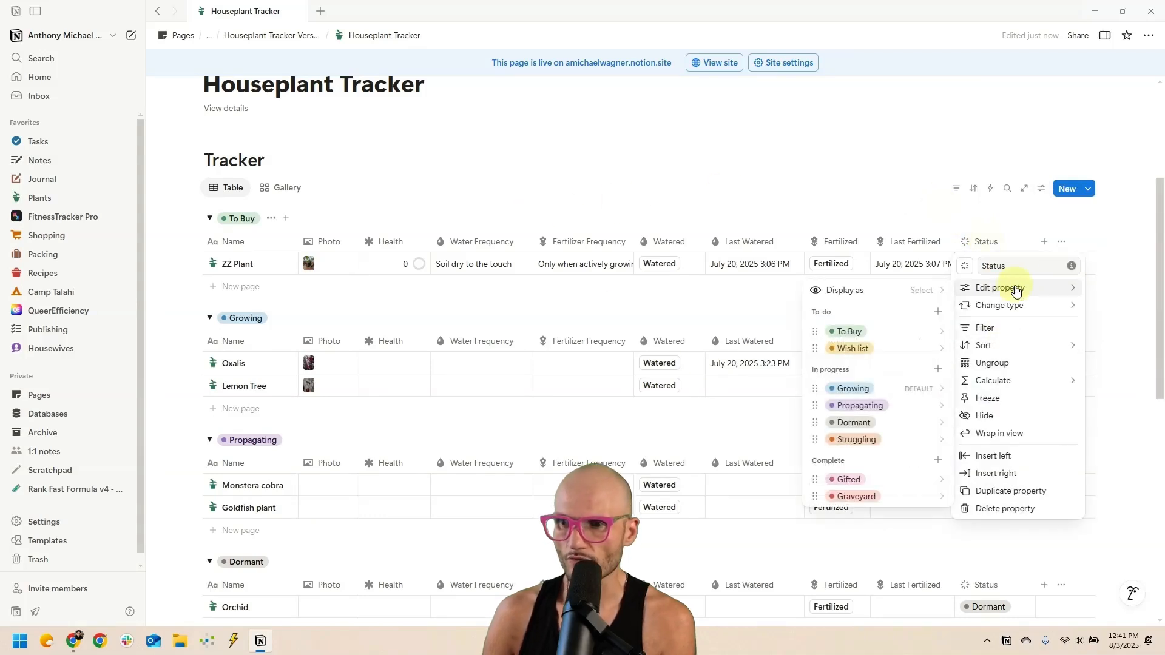
pyautogui.moveTo(856, 404)
pyautogui.mouseDown()
pyautogui.moveTo(852, 427)
pyautogui.moveTo(855, 410)
pyautogui.mouseUp()
pyautogui.click(813, 155)
pyautogui.click(546, 149)
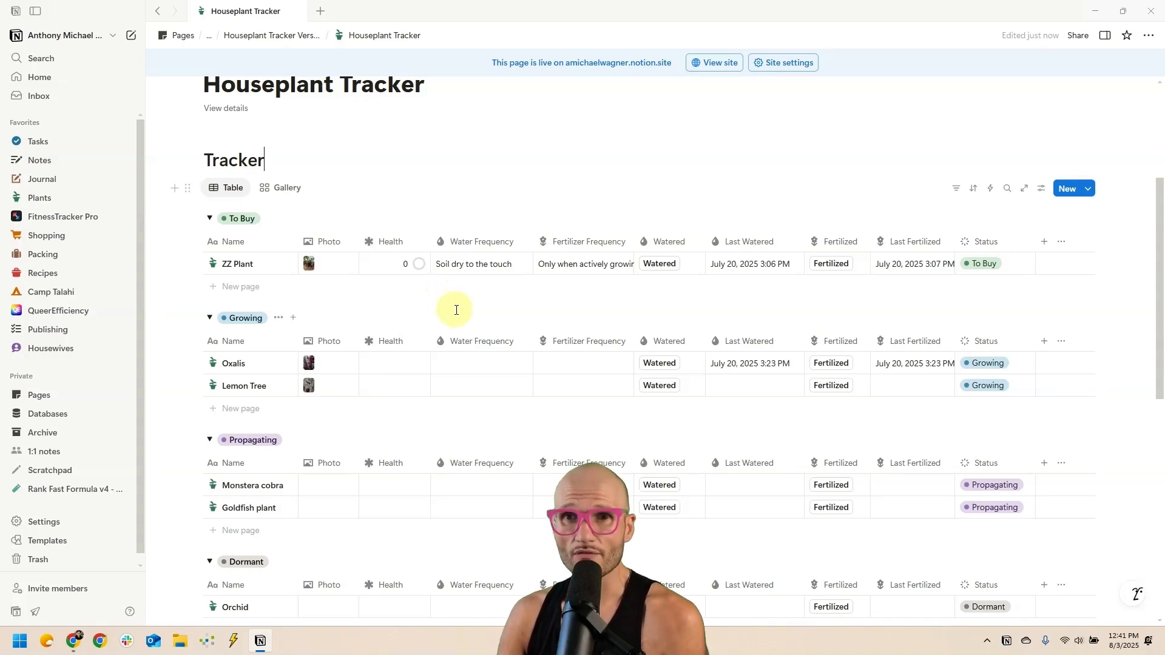
# - Switch to the Houseplant Tracker (1) page in Chrome and examine its status groups to the end, loading more of them
pyautogui.hotkey('alt', 'Tab')
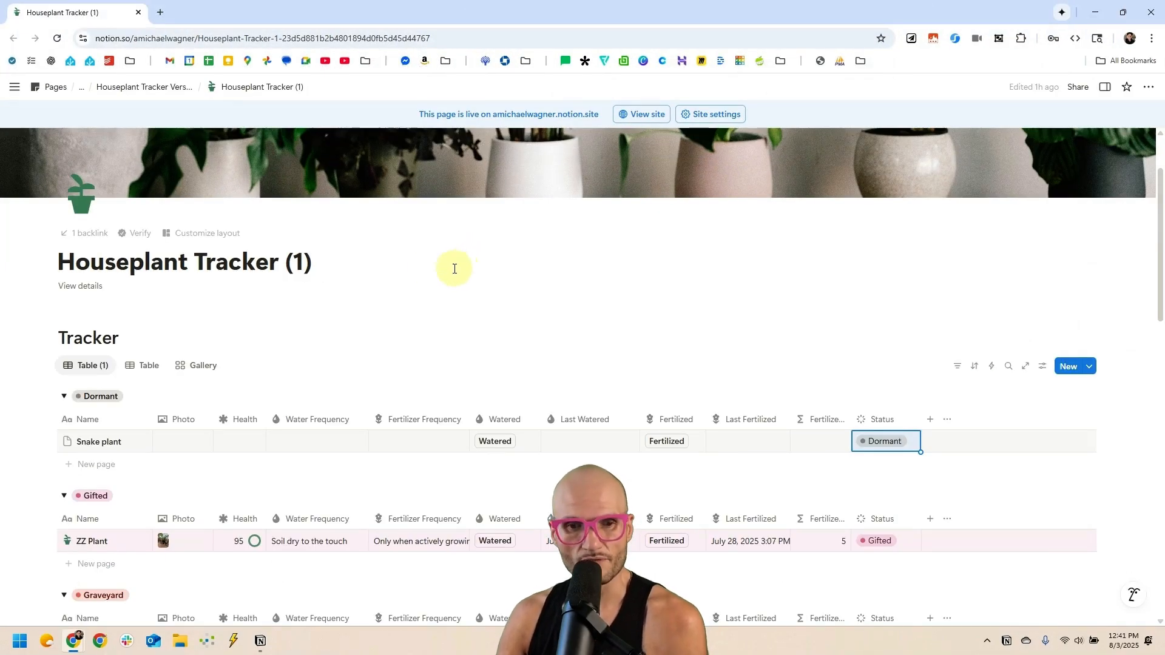
pyautogui.scroll(-12, 457, 269)
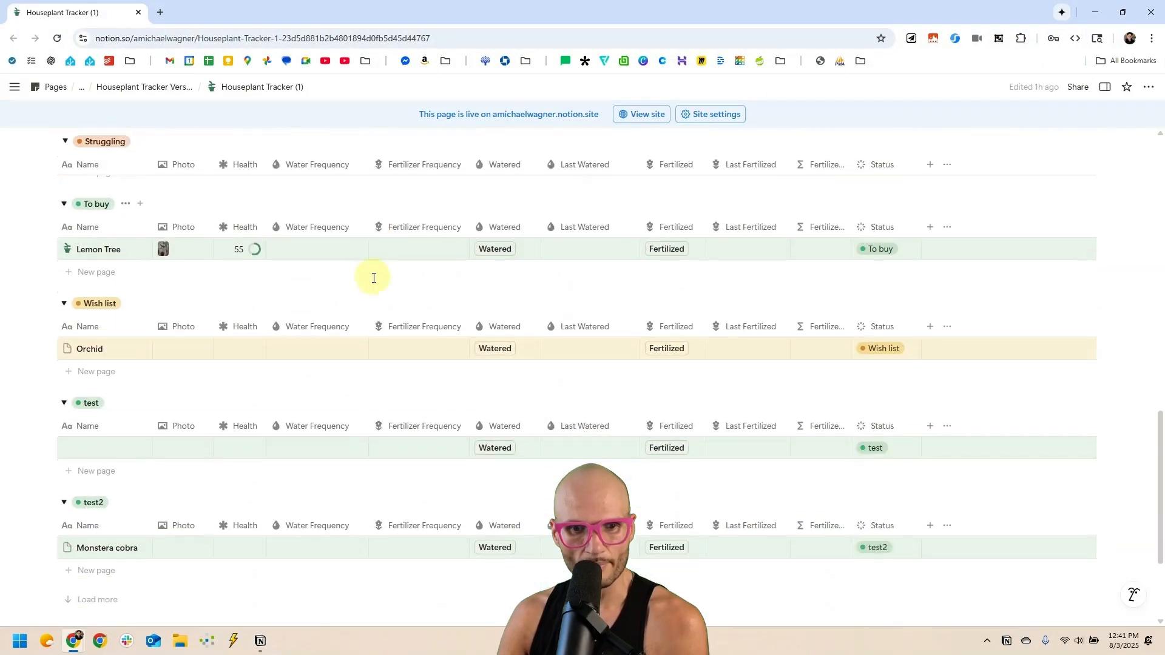
pyautogui.scroll(-3, 374, 278)
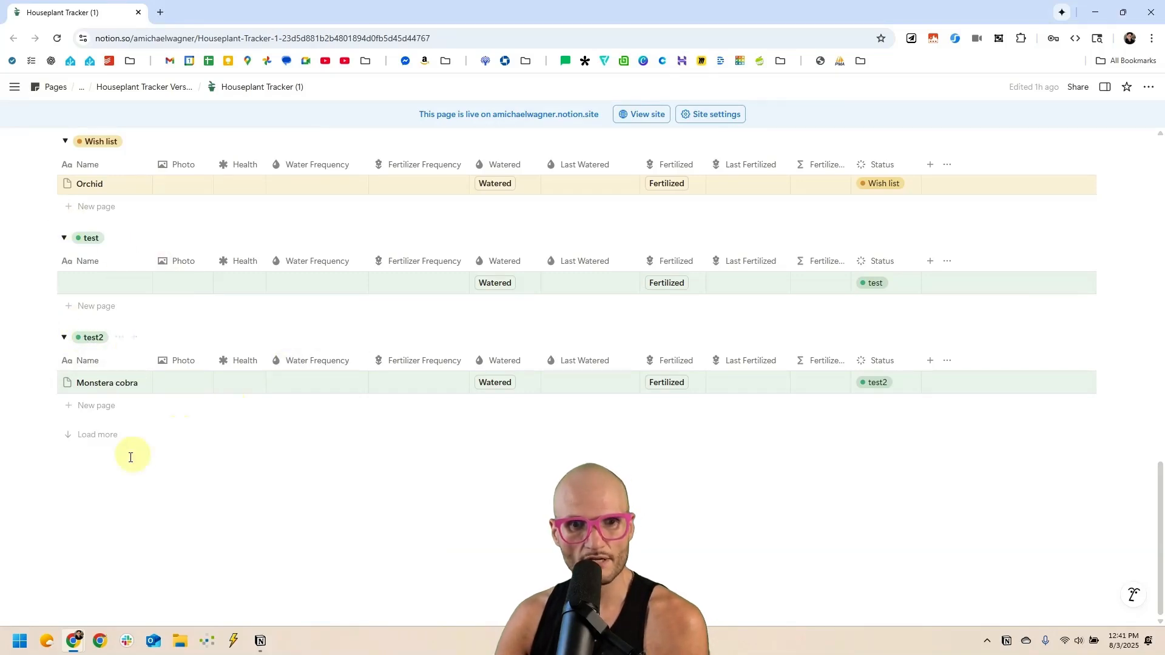
pyautogui.click(84, 436)
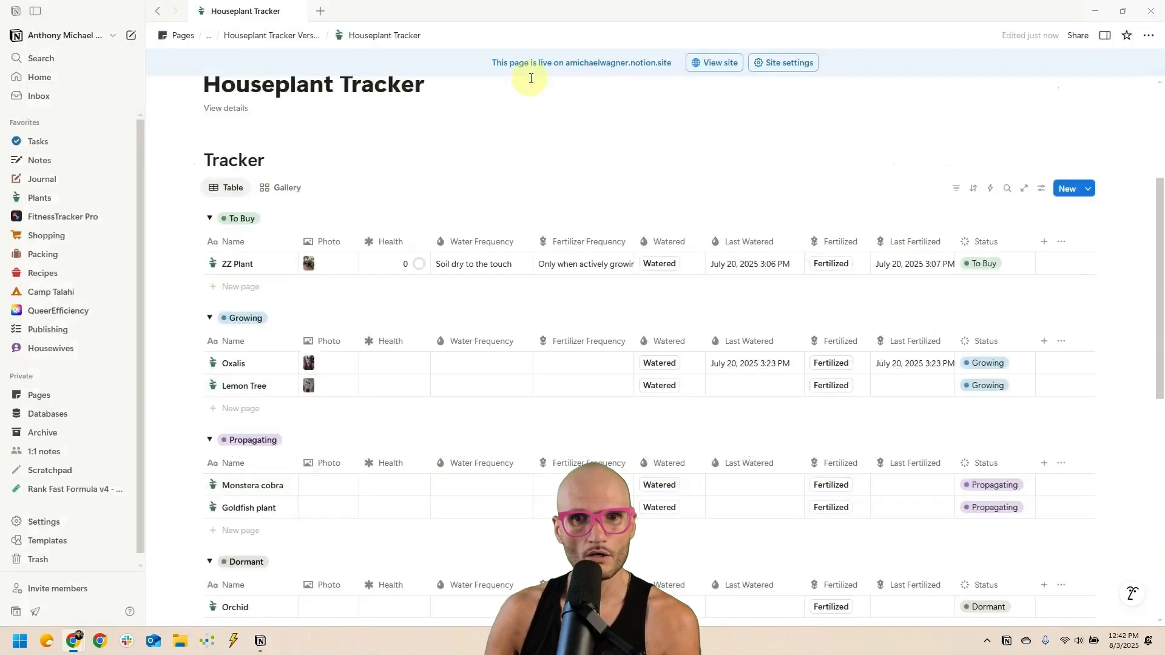
# - Return to the Houseplant Tracker in the Notion app and review the To-do, In progress and Complete categories of the Status property
pyautogui.scroll(2, 525, 243)
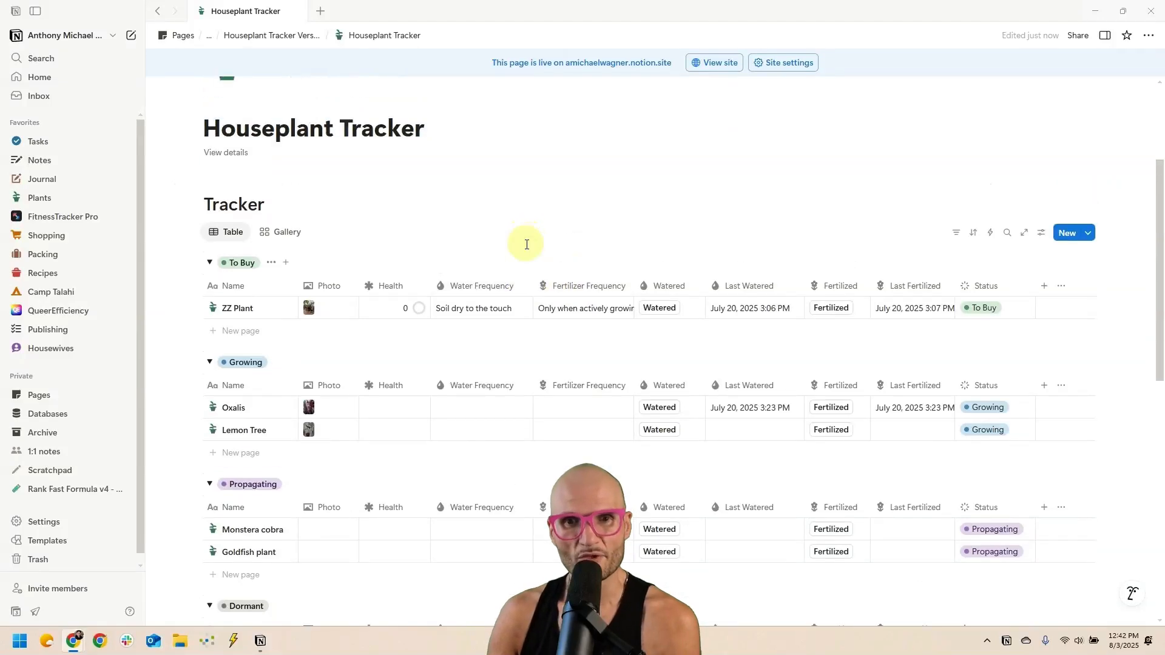
pyautogui.scroll(-2, 622, 279)
pyautogui.click(993, 244)
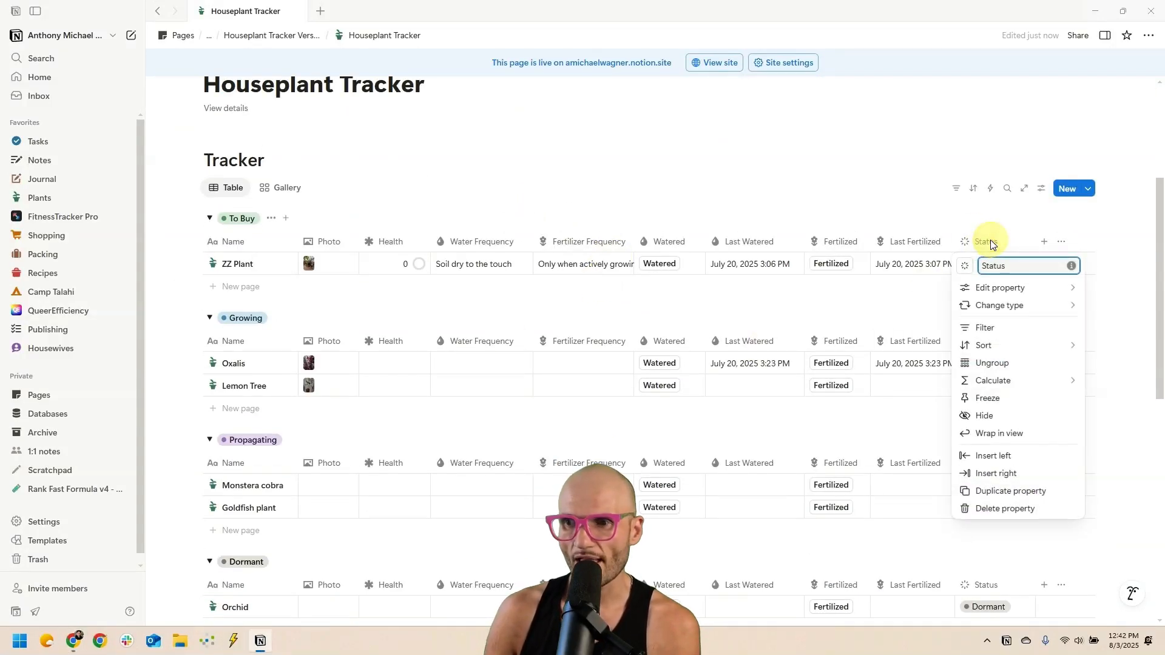
pyautogui.moveTo(1000, 288)
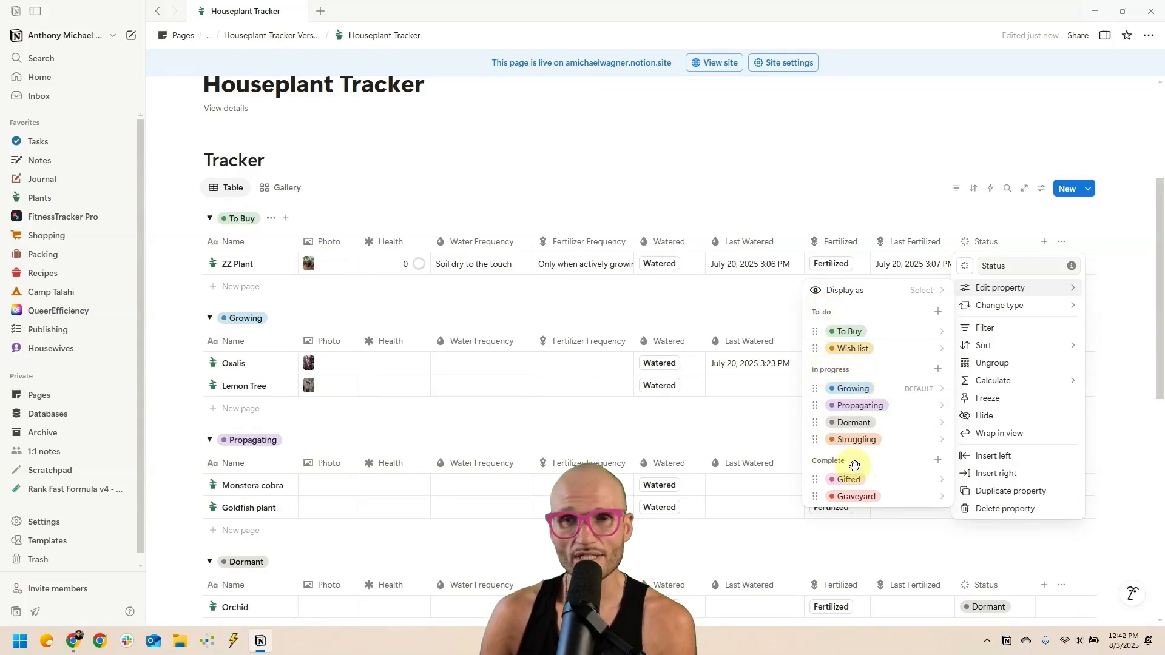
pyautogui.click(780, 172)
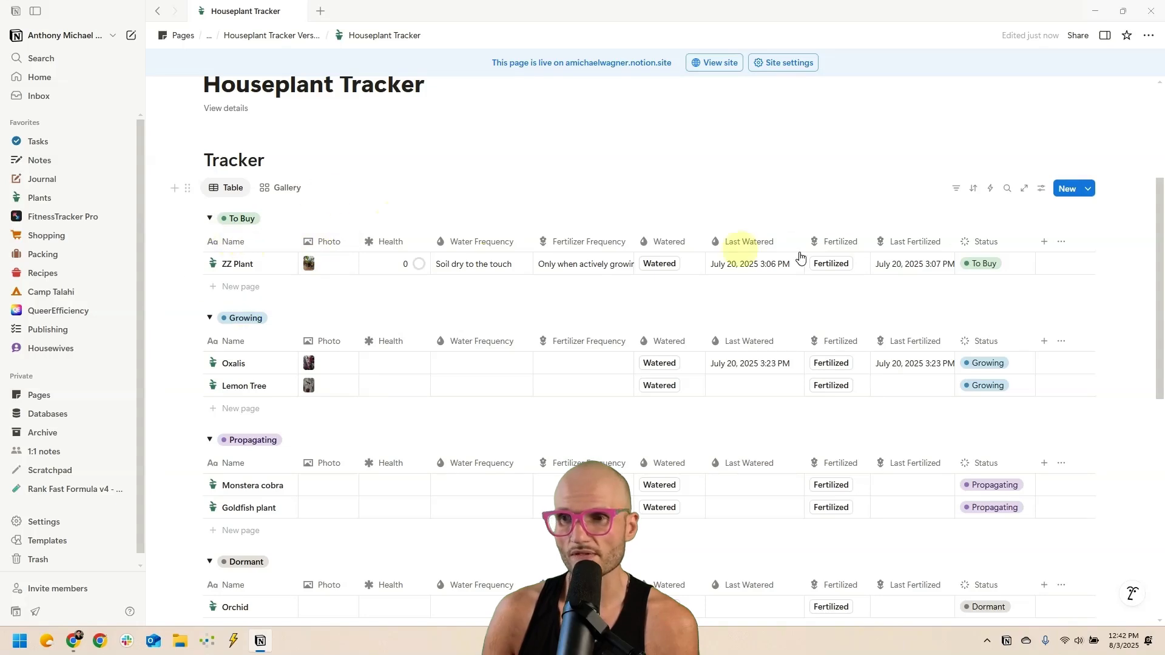
# - Set the table's Status grouping to go by Group instead of Option, and look over the grouped plants
pyautogui.click(1041, 189)
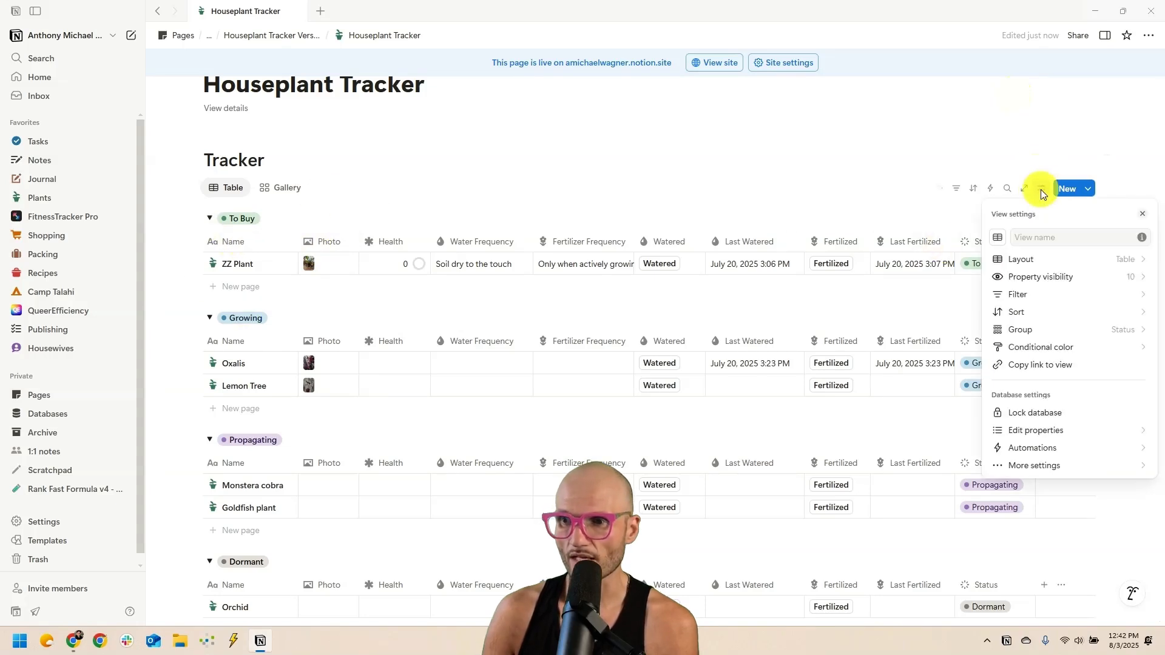
pyautogui.click(1029, 330)
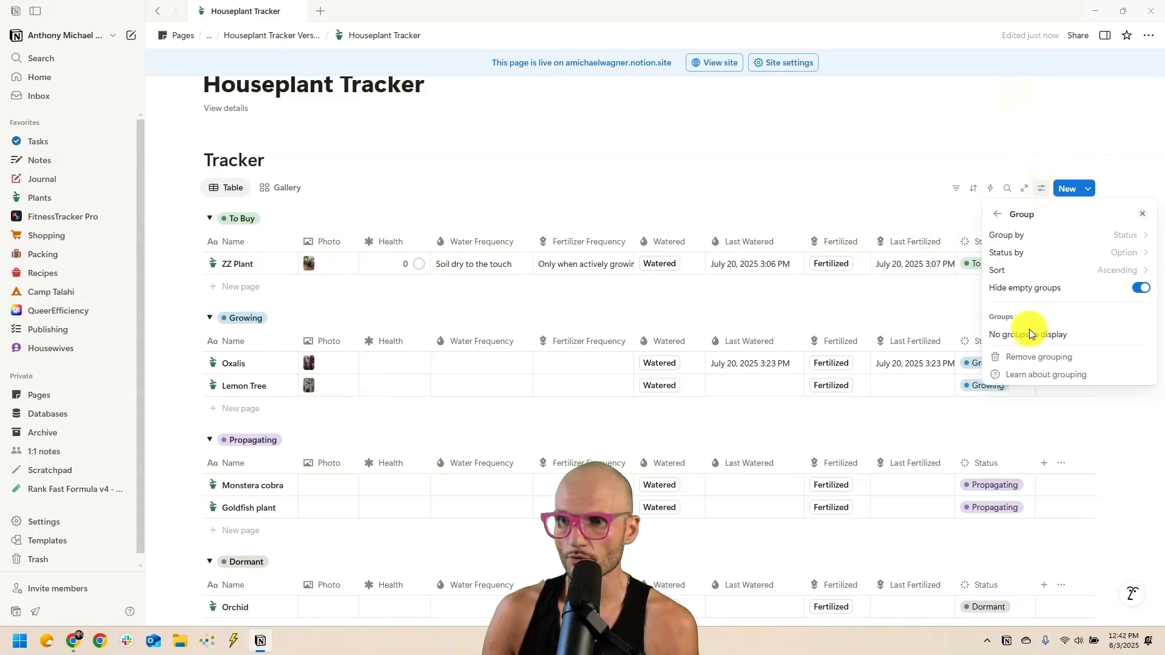
pyautogui.click(1015, 254)
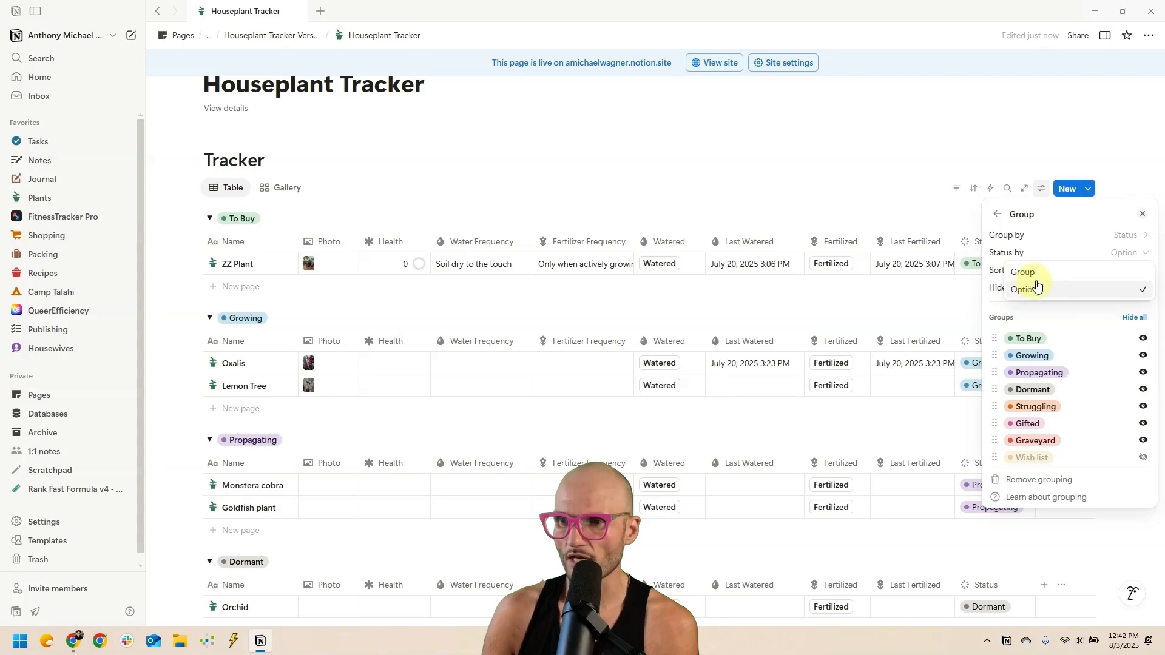
pyautogui.click(1023, 273)
pyautogui.click(809, 195)
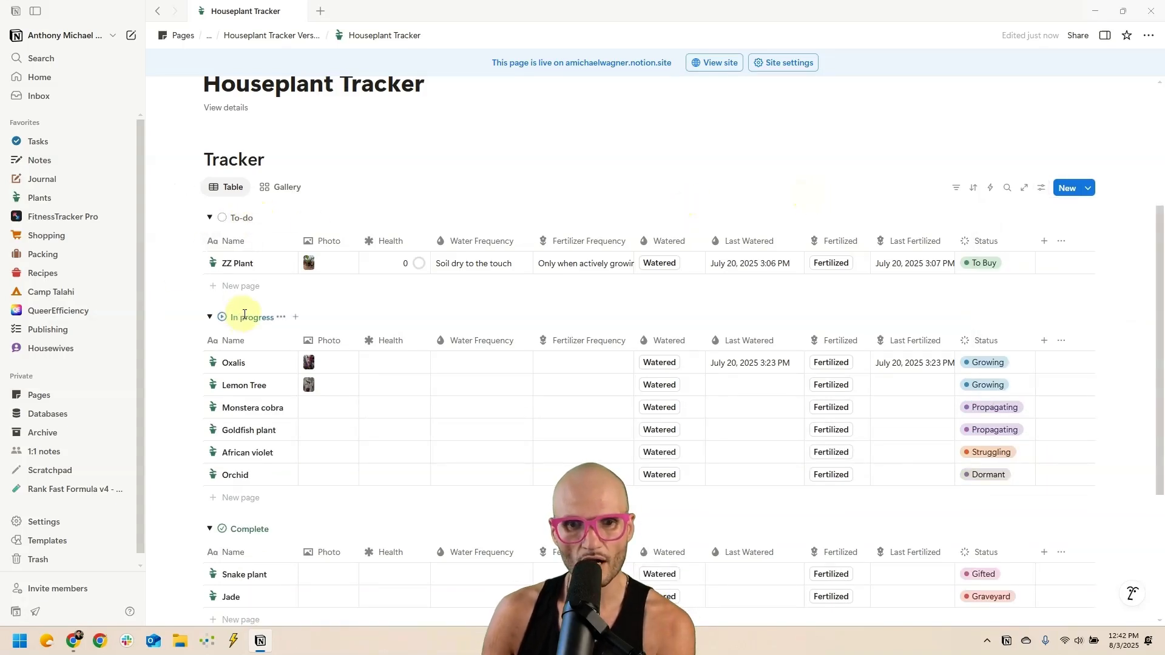
pyautogui.scroll(-2, 244, 314)
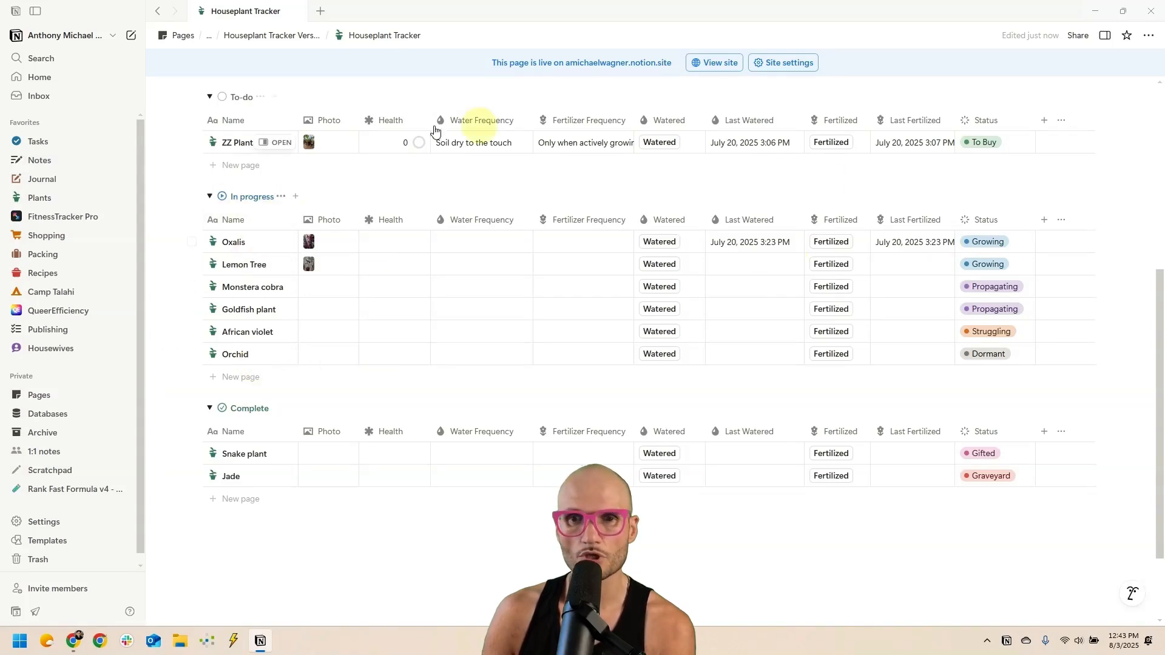
pyautogui.scroll(1, 389, 308)
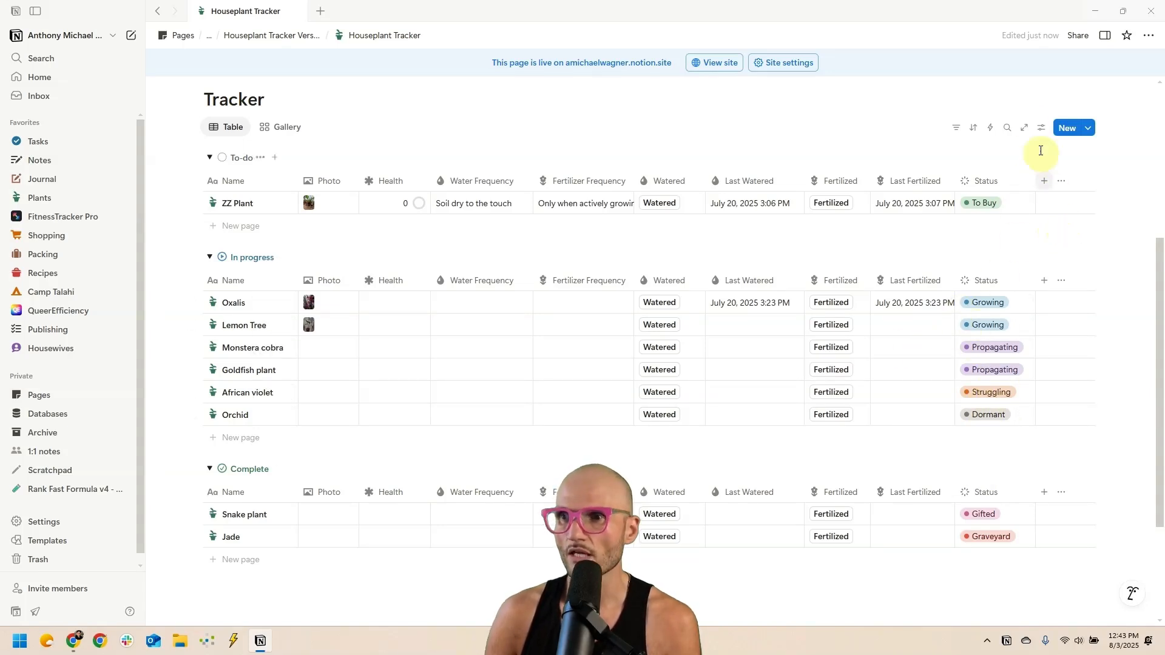
# - Add a conditional color setting based on the Status property, with the page background matching the option, and close the settings
pyautogui.click(1042, 129)
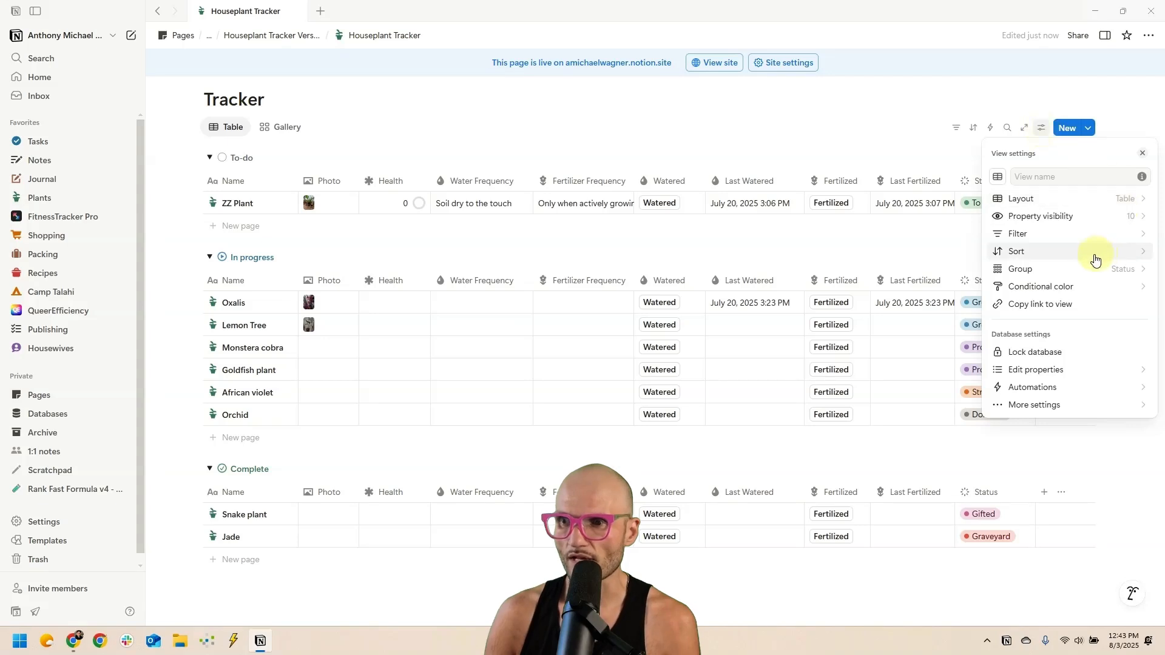
pyautogui.click(1037, 290)
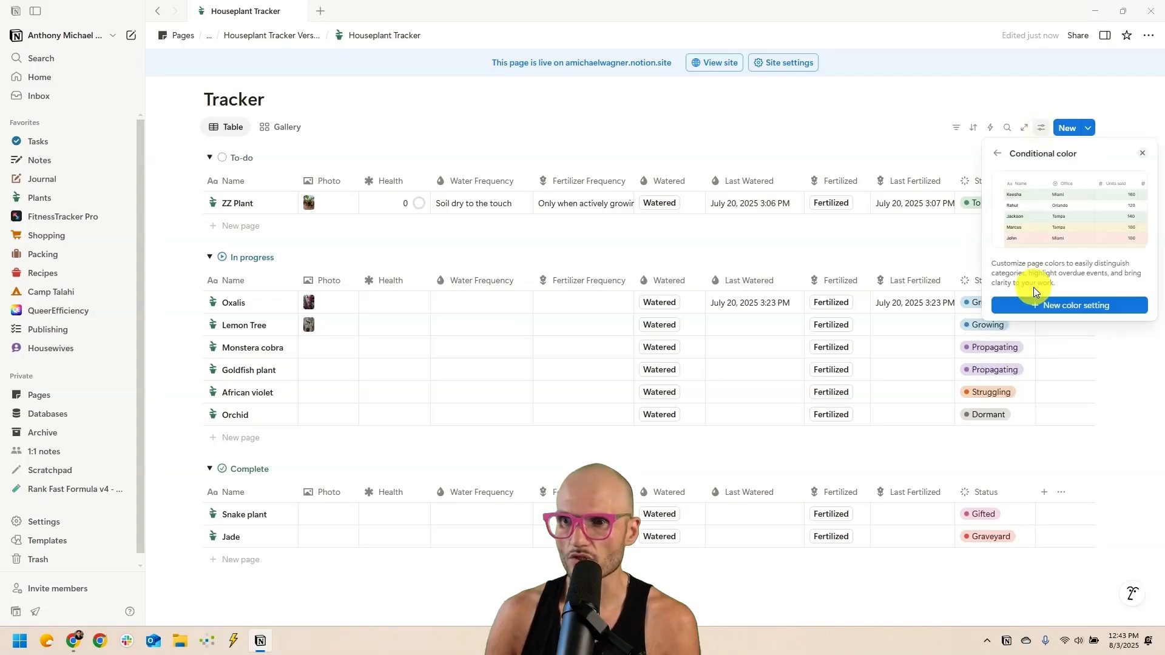
pyautogui.click(1062, 308)
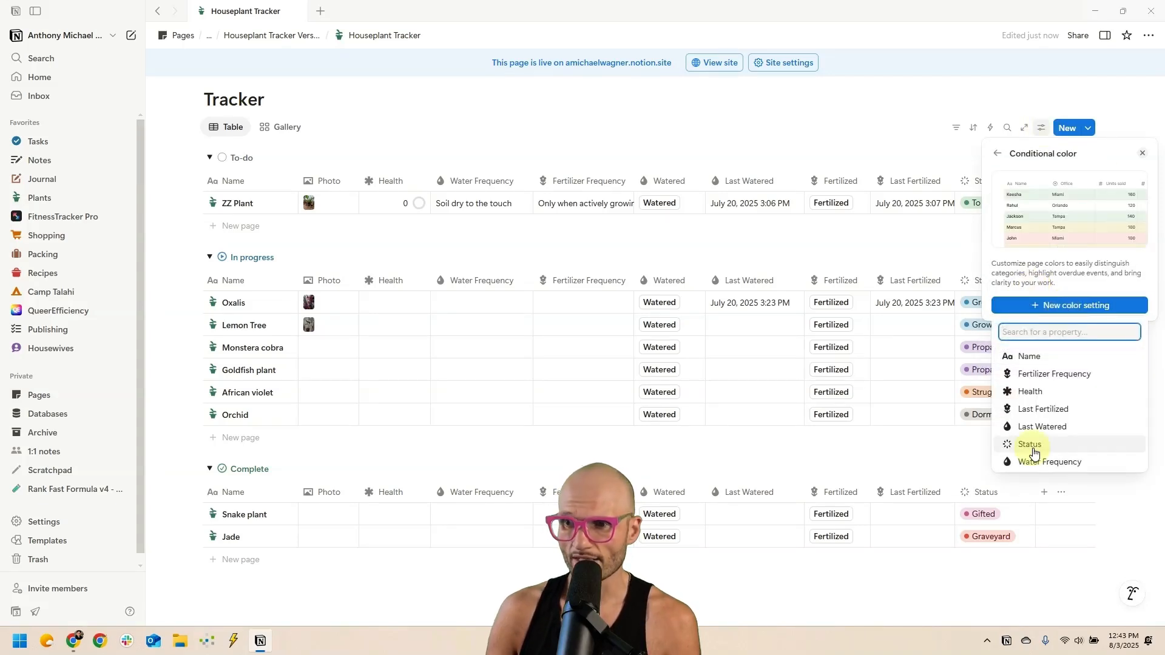
pyautogui.click(1033, 446)
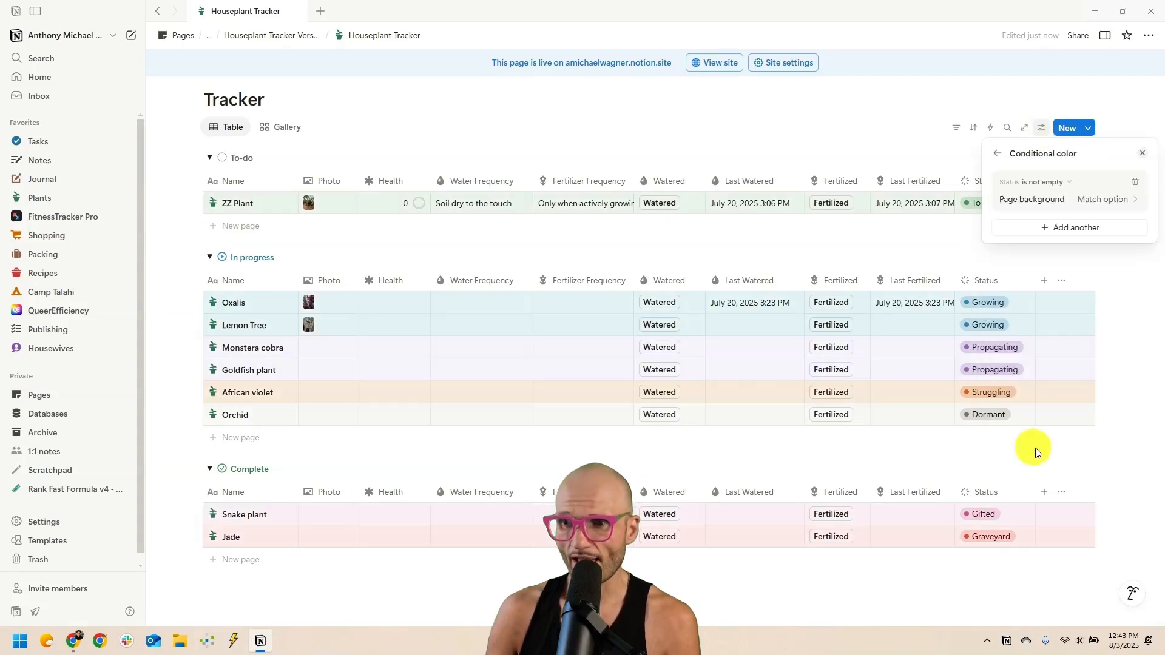
pyautogui.click(637, 358)
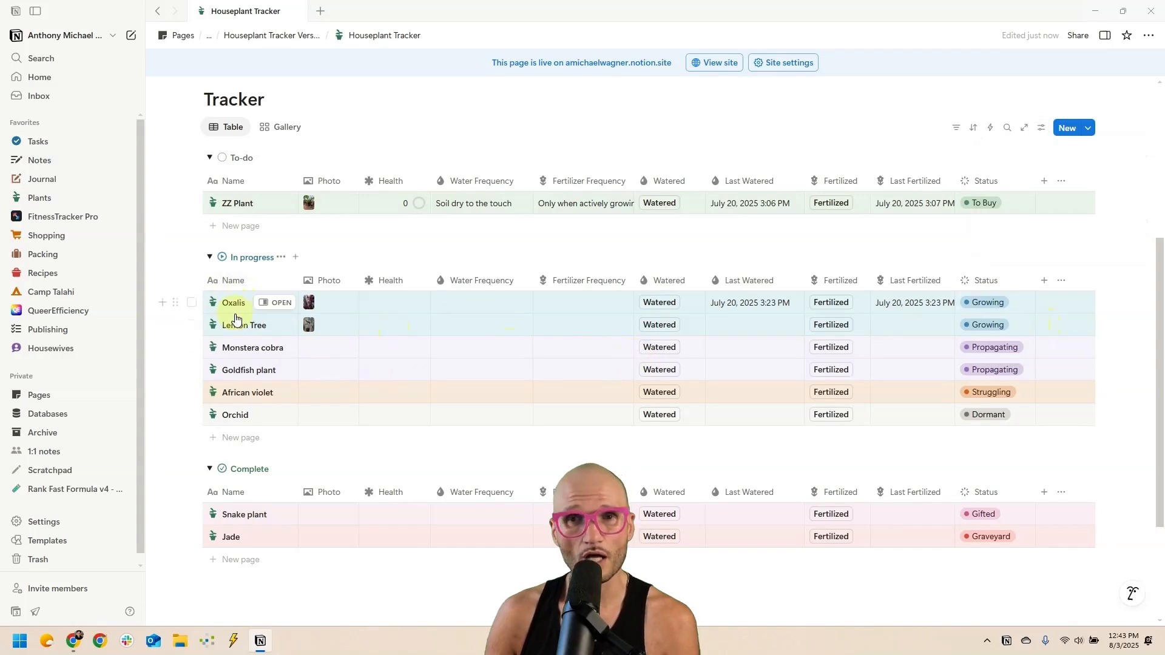
# - Test the row coloring by changing Oxalis's status to Struggling, and set it back to Growing
pyautogui.click(988, 302)
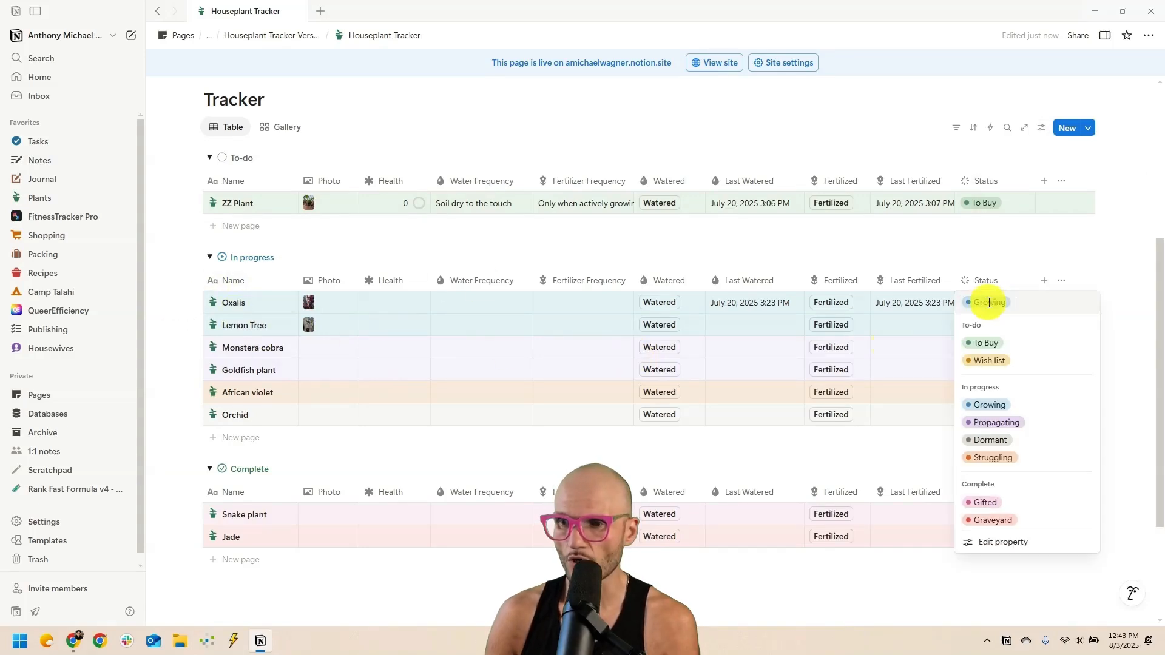
pyautogui.click(1011, 455)
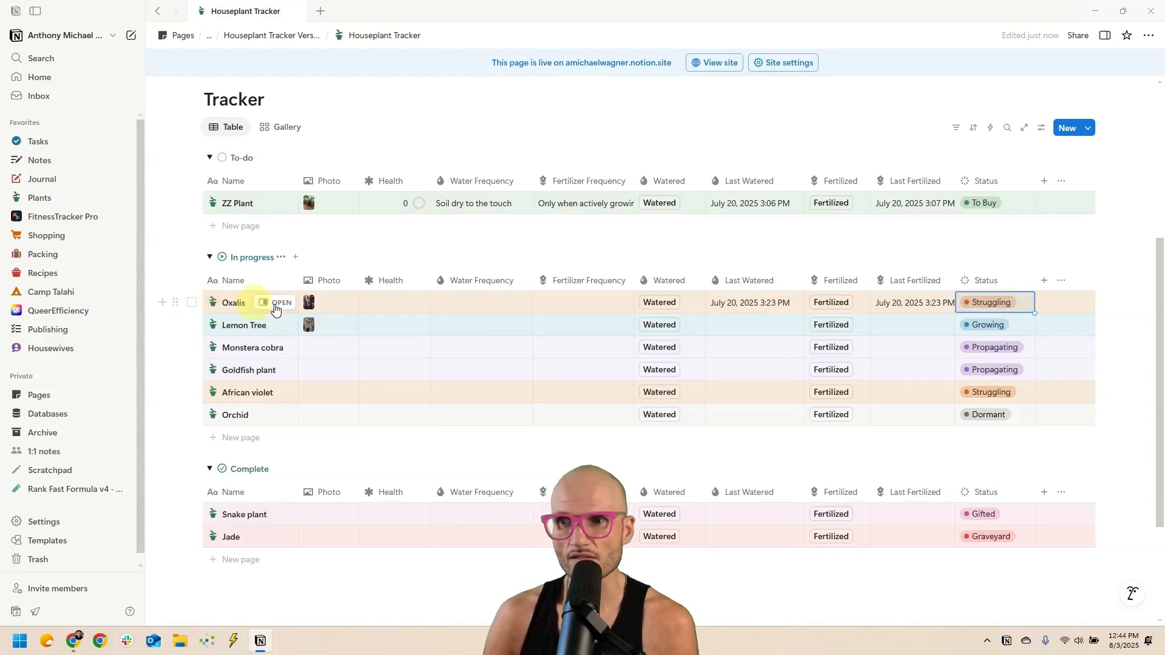
pyautogui.click(995, 304)
pyautogui.click(1014, 403)
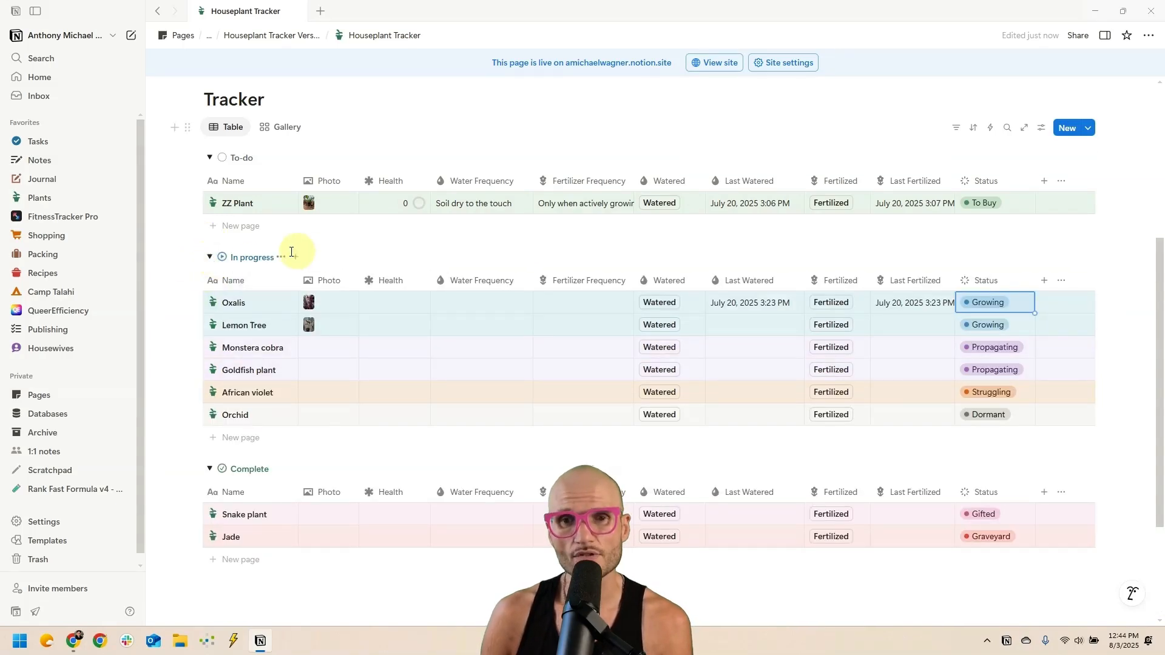
pyautogui.scroll(5, 674, 312)
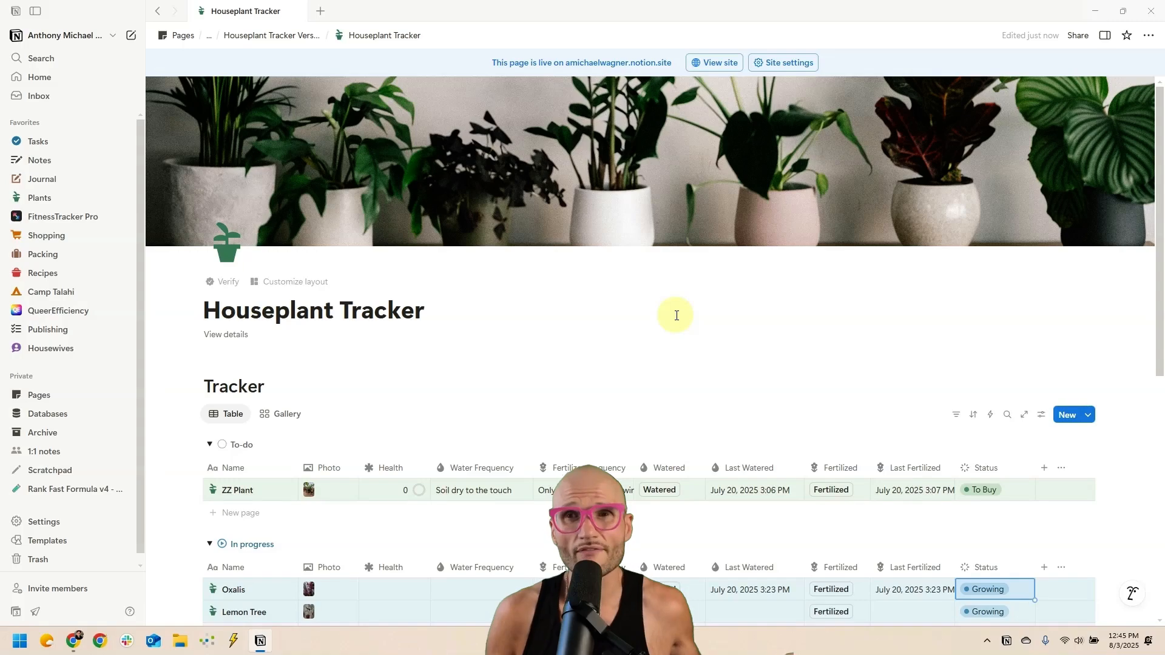